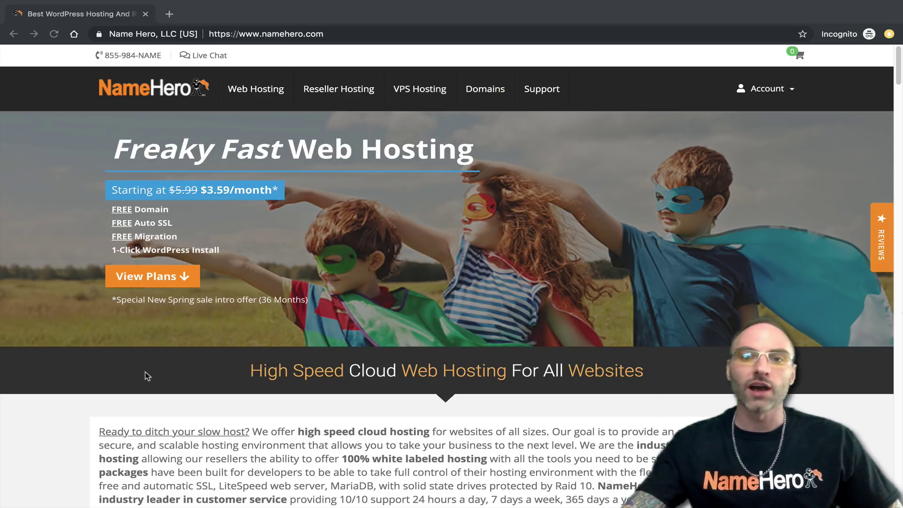
- Open the instant domain search page and search for cruzgray.com
{"action": "left_click", "coordinate": [481, 89]}
{"action": "left_click", "coordinate": [482, 89]}
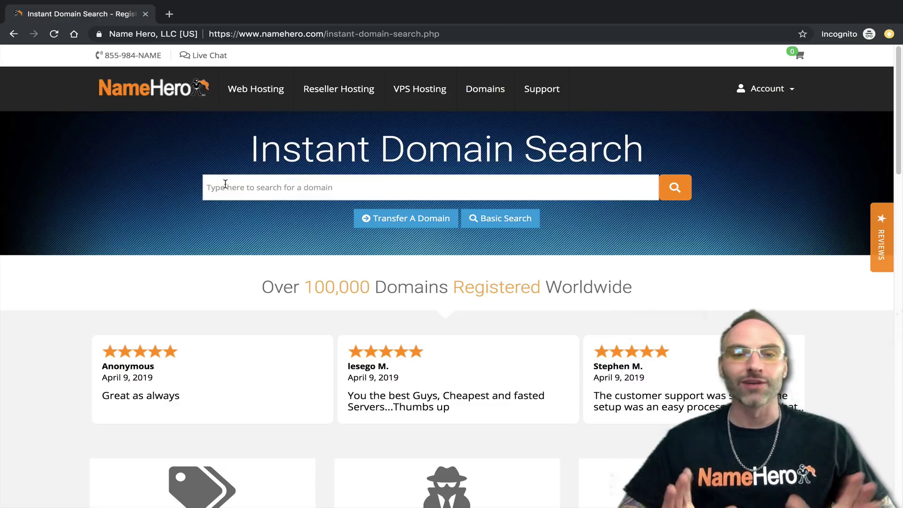
{"action": "left_click", "coordinate": [225, 184]}
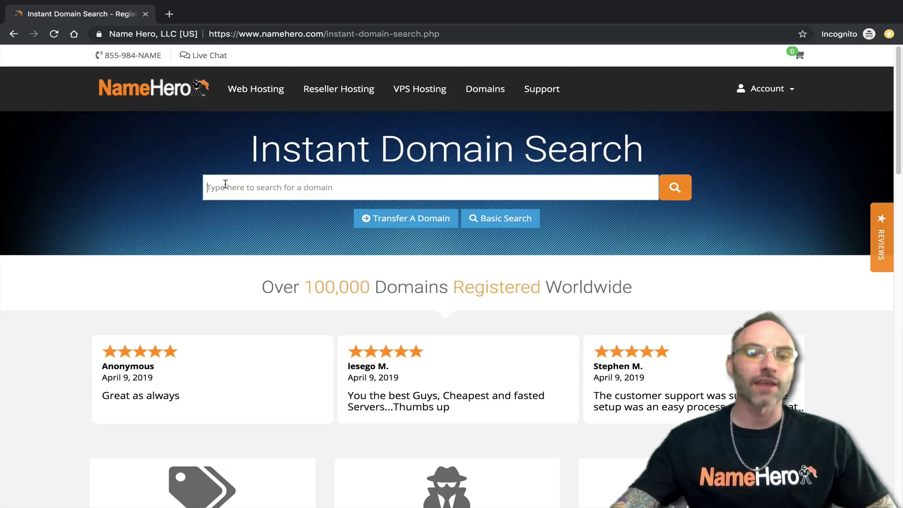
{"action": "type", "text": "cr"}
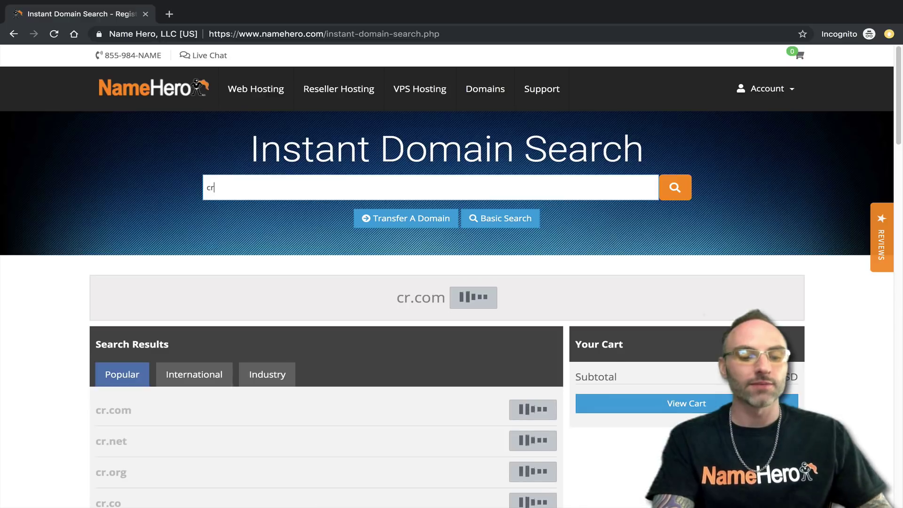
{"action": "type", "text": "uzgray"}
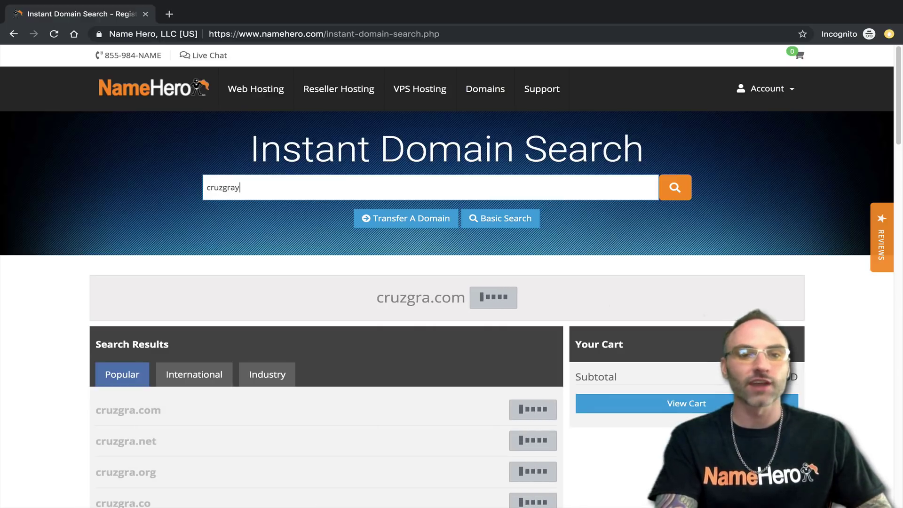
{"action": "type", "text": ".com"}
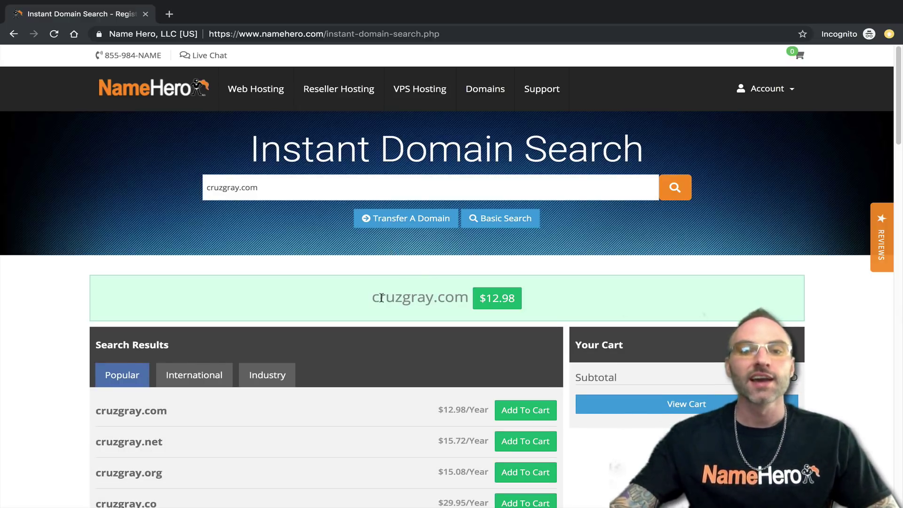
{"action": "left_click_drag", "start_coordinate": [371, 298], "coordinate": [468, 297]}
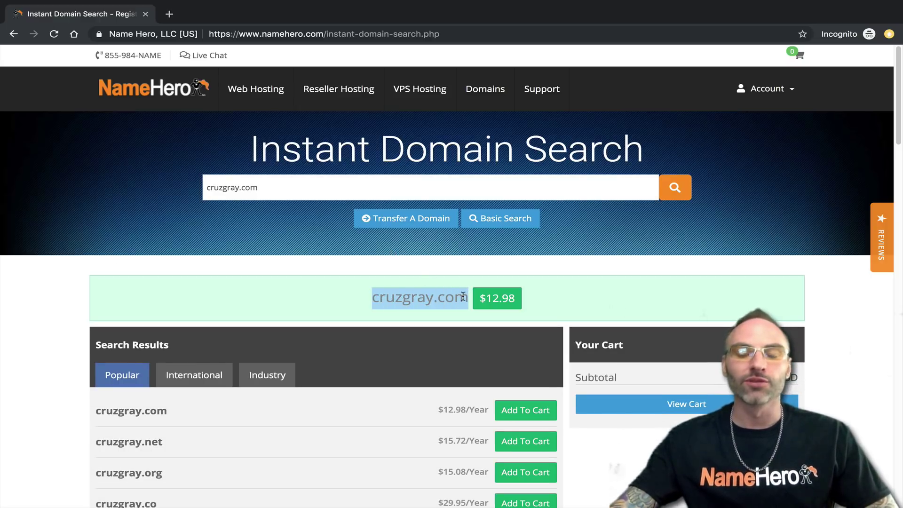
{"action": "left_click", "coordinate": [409, 297]}
{"action": "left_click_drag", "start_coordinate": [372, 300], "coordinate": [466, 295]}
{"action": "left_click", "coordinate": [405, 301]}
{"action": "left_click_drag", "start_coordinate": [371, 300], "coordinate": [460, 301]}
{"action": "left_click", "coordinate": [461, 301]}
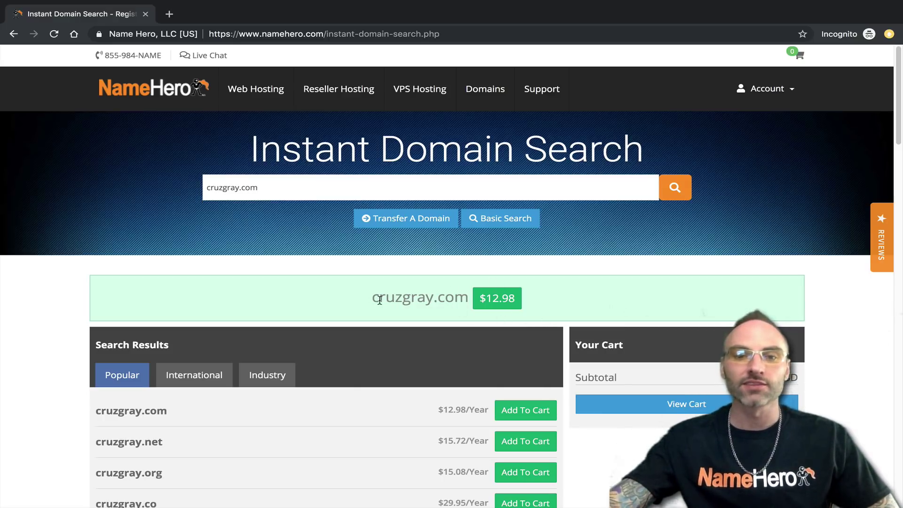
- Add the cruzgray.com domain to the cart
{"action": "left_click", "coordinate": [512, 304]}
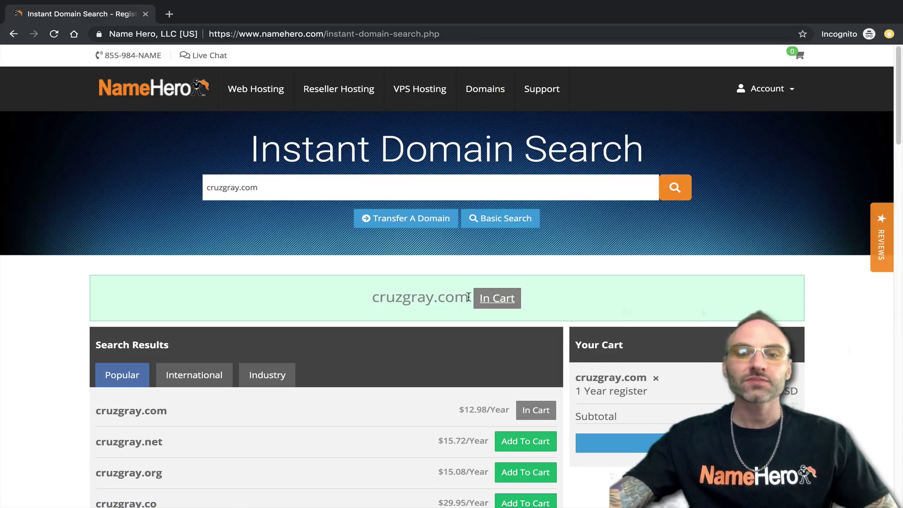
- Examine the popular domain extensions and their yearly prices in the search results for cruzgray
{"action": "scroll", "coordinate": [558, 310], "scroll_direction": "down", "scroll_amount": 1}
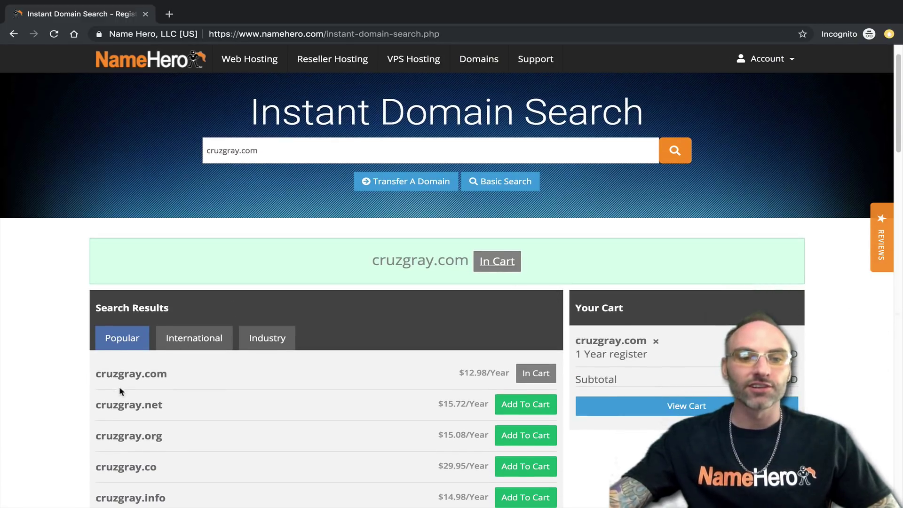
{"action": "scroll", "coordinate": [166, 432], "scroll_direction": "down", "scroll_amount": 5}
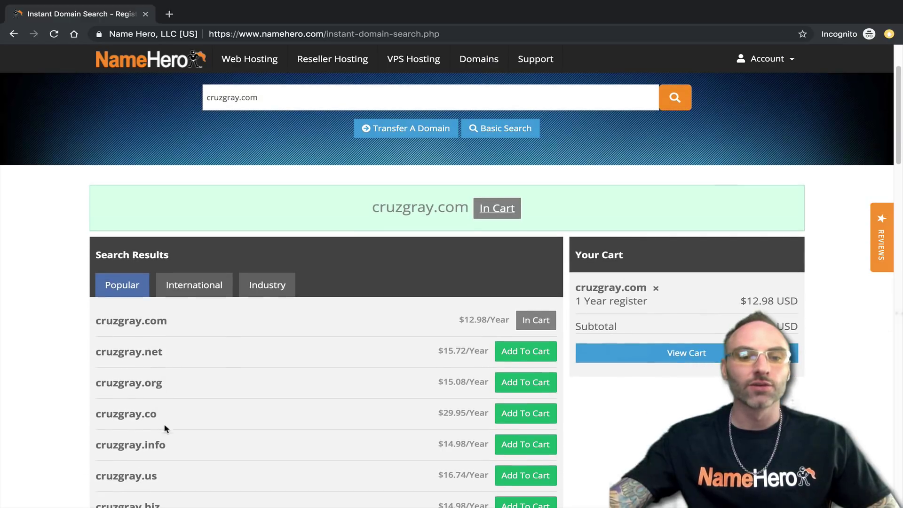
{"action": "scroll", "coordinate": [171, 365], "scroll_direction": "up", "scroll_amount": 5}
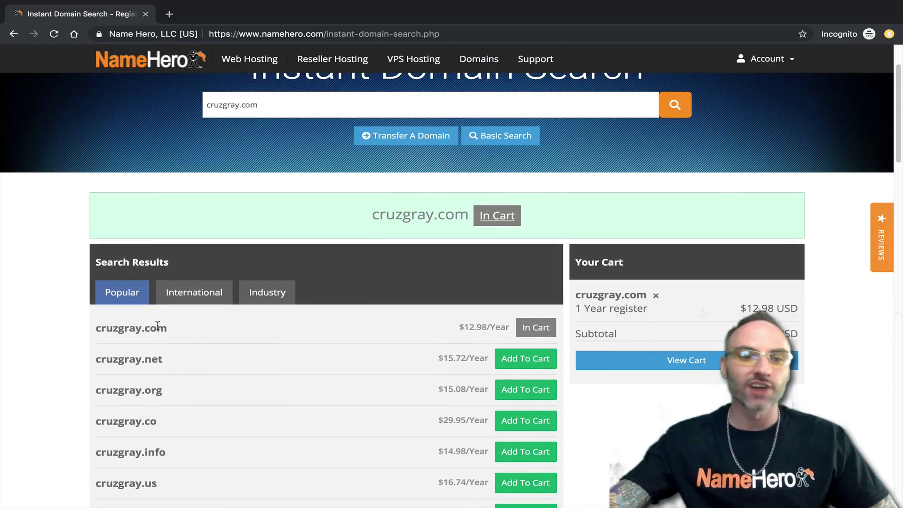
{"action": "left_click_drag", "start_coordinate": [145, 328], "coordinate": [167, 328]}
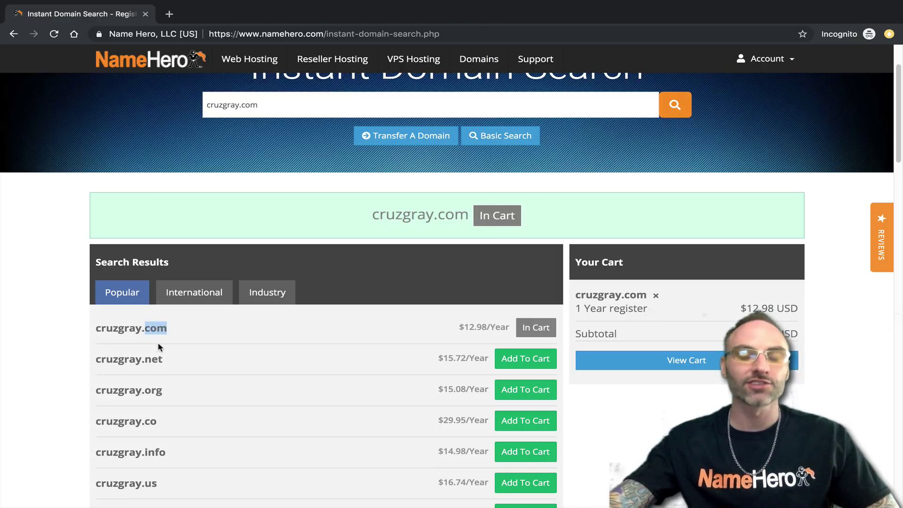
{"action": "left_click", "coordinate": [161, 330]}
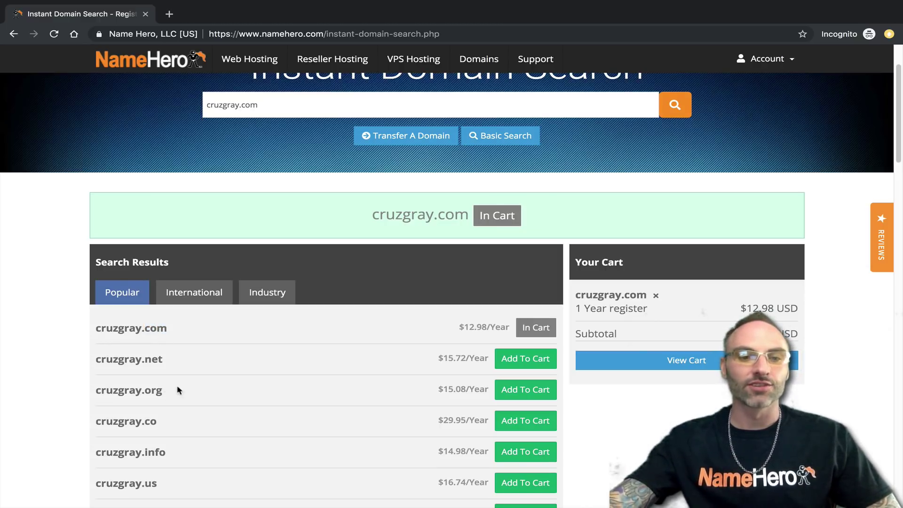
{"action": "scroll", "coordinate": [256, 376], "scroll_direction": "up", "scroll_amount": 1}
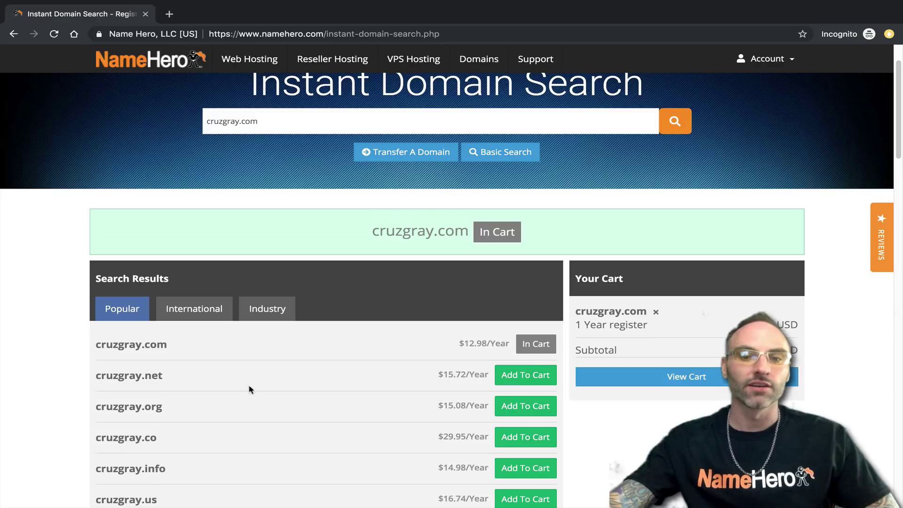
{"action": "scroll", "coordinate": [270, 389], "scroll_direction": "up", "scroll_amount": 1}
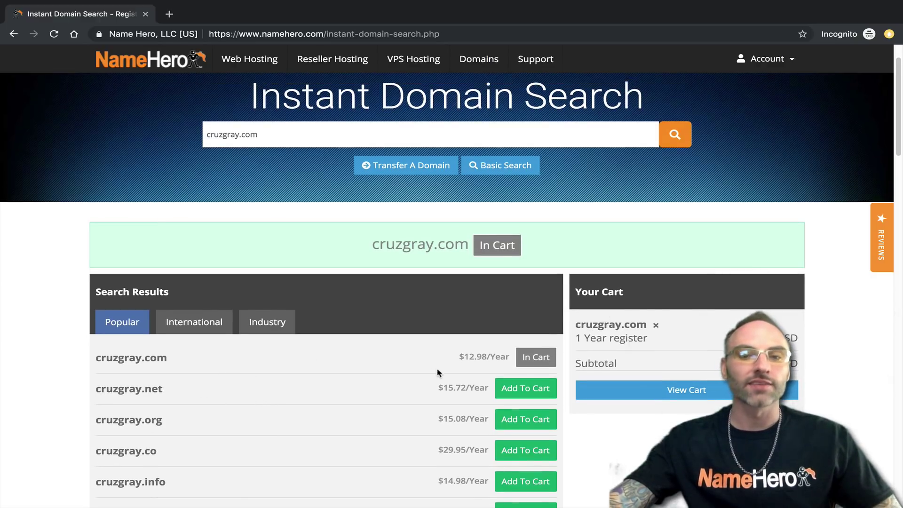
{"action": "scroll", "coordinate": [506, 285], "scroll_direction": "up", "scroll_amount": 1}
{"action": "scroll", "coordinate": [506, 286], "scroll_direction": "up", "scroll_amount": 2}
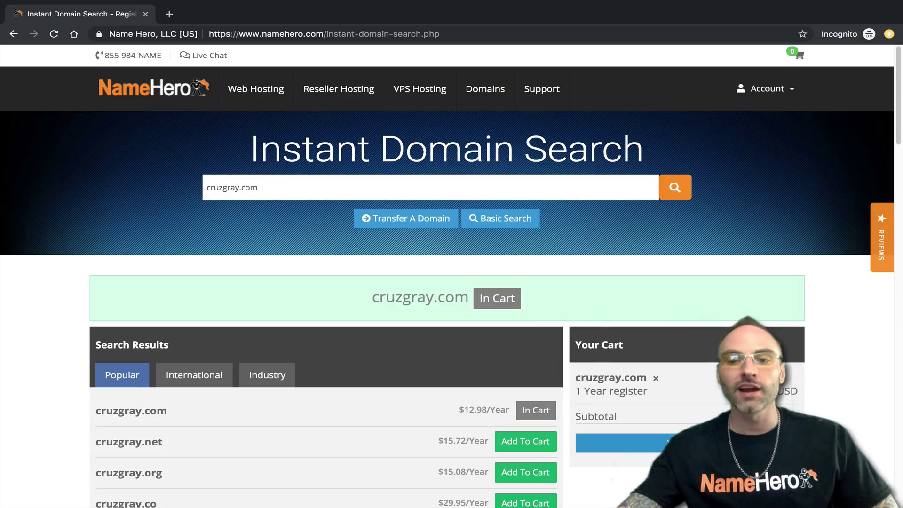
- From the cart, add the $3.59/mo web hosting offer with free domain and use cruzgray.com already in the cart for it
{"action": "left_click", "coordinate": [593, 443]}
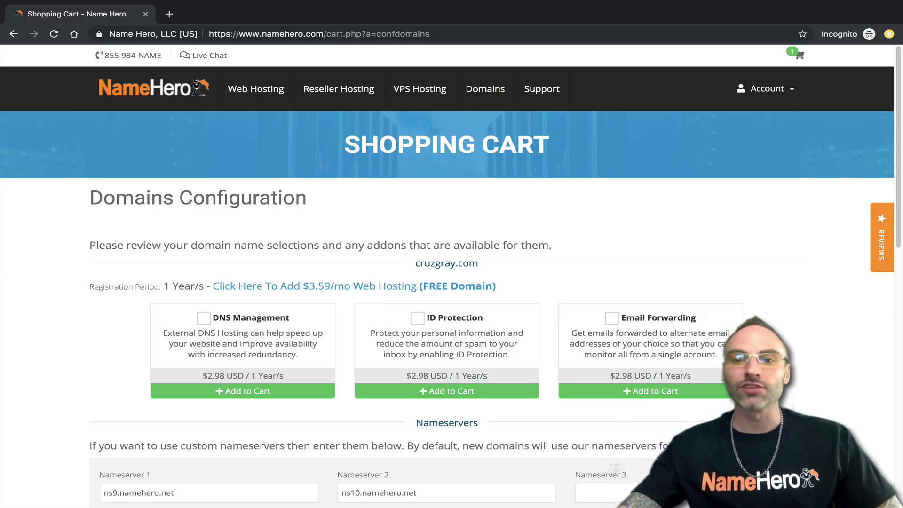
{"action": "left_click", "coordinate": [271, 278]}
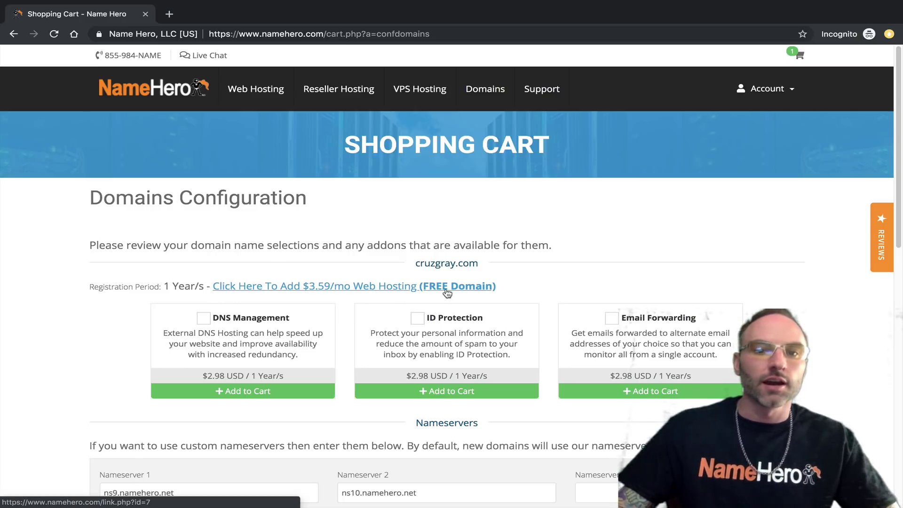
{"action": "left_click", "coordinate": [396, 288]}
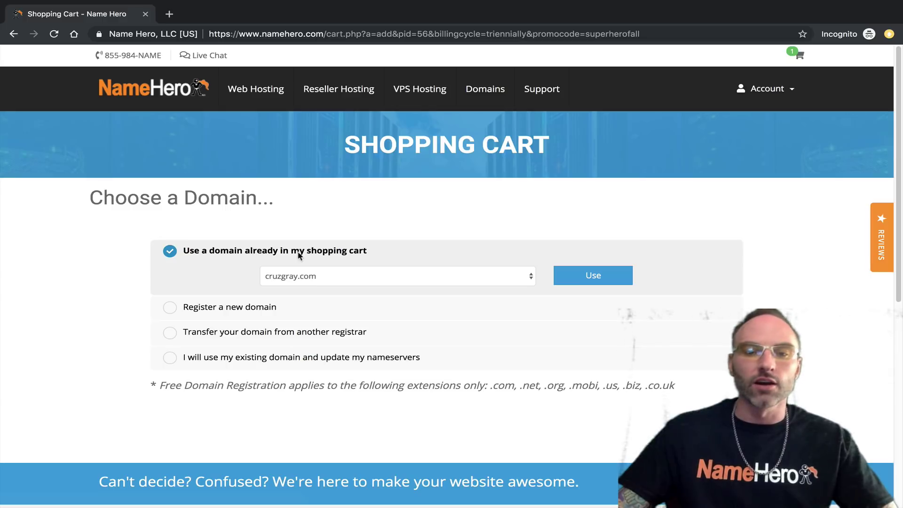
{"action": "left_click", "coordinate": [571, 278]}
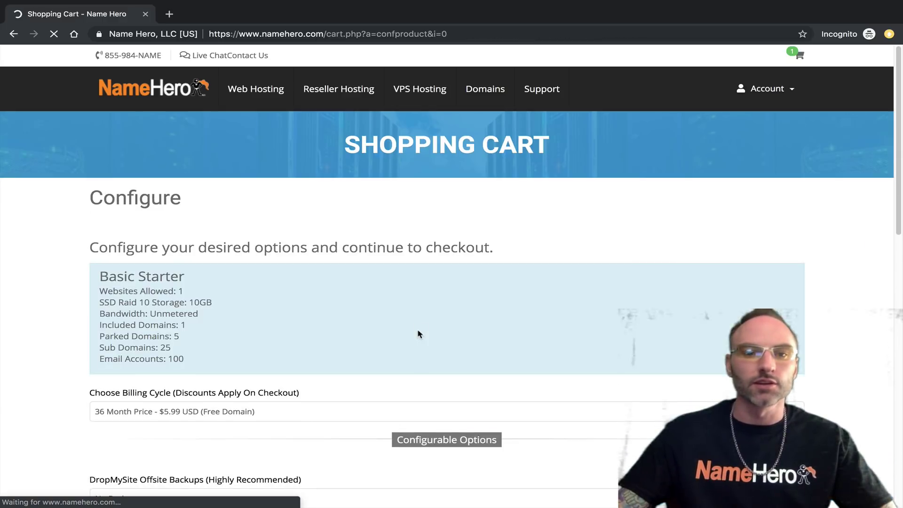
- Open the web hosting plans page in a separate tab and examine the Starter Cloud plan's price and features
{"action": "scroll", "coordinate": [221, 296], "scroll_direction": "down", "scroll_amount": 1}
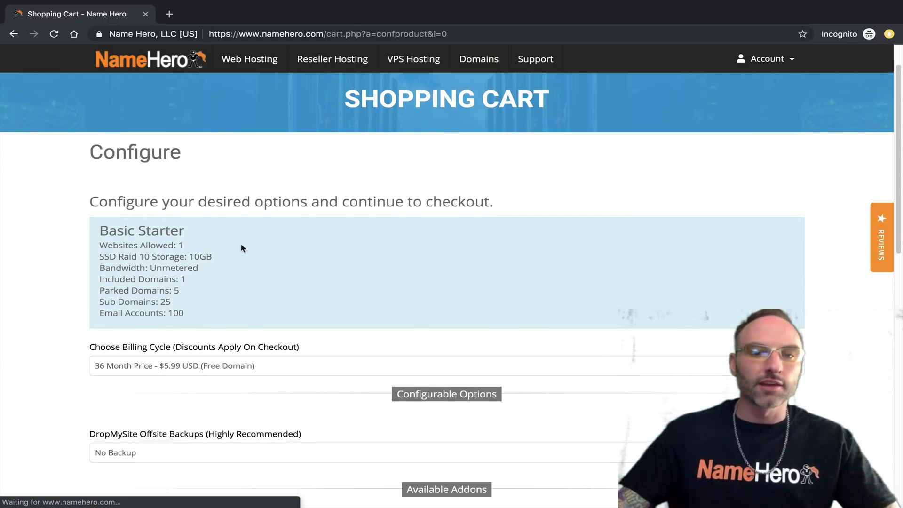
{"action": "scroll", "coordinate": [241, 247], "scroll_direction": "down", "scroll_amount": 1}
{"action": "scroll", "coordinate": [266, 242], "scroll_direction": "up", "scroll_amount": 3}
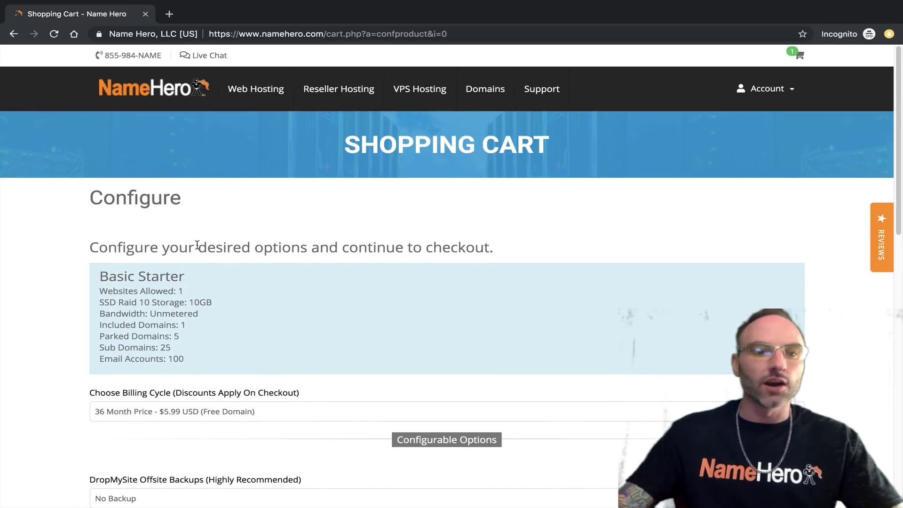
{"action": "middle_click", "coordinate": [246, 105]}
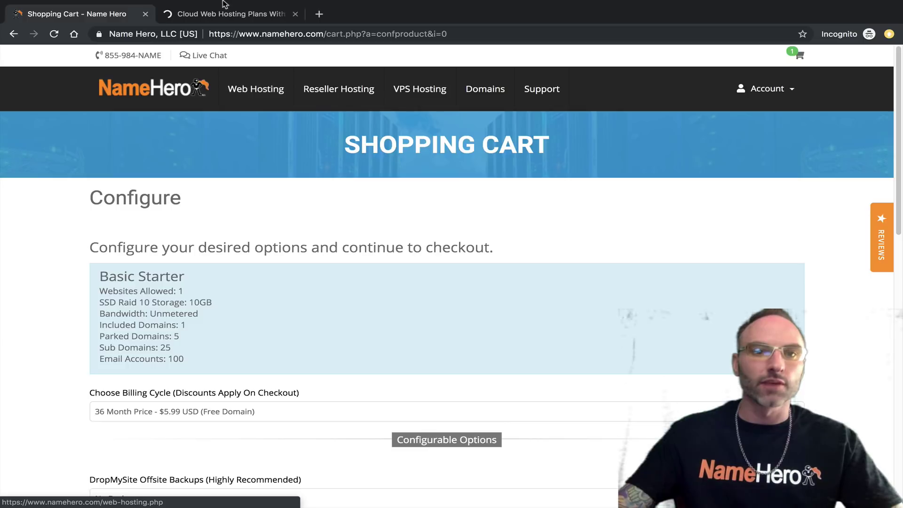
{"action": "left_click", "coordinate": [225, 5]}
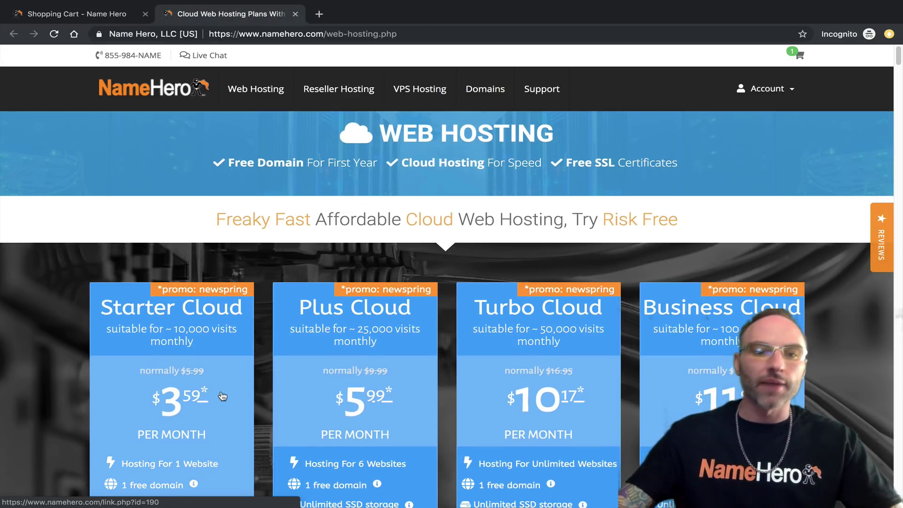
{"action": "scroll", "coordinate": [717, 401], "scroll_direction": "down", "scroll_amount": 2}
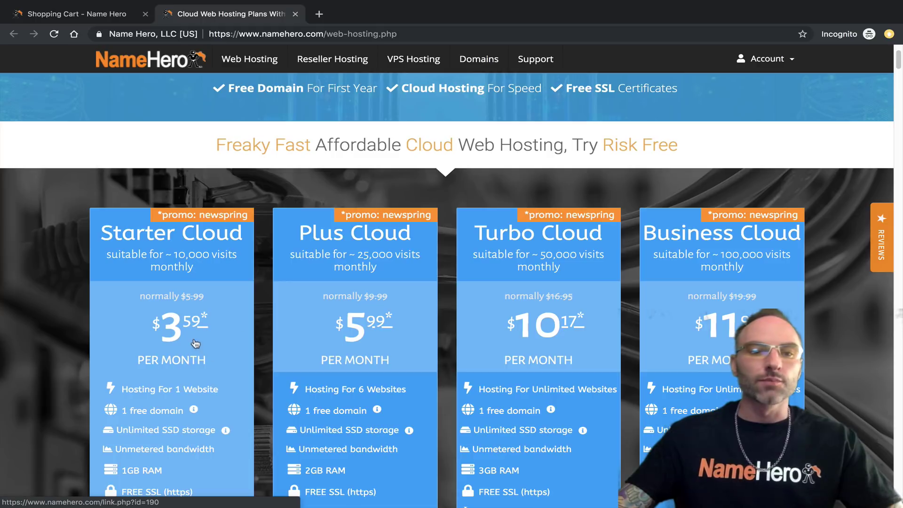
- Compare the billing cycle options in the shopping cart with the promotional prices on the web hosting plans page
{"action": "left_click", "coordinate": [101, 18]}
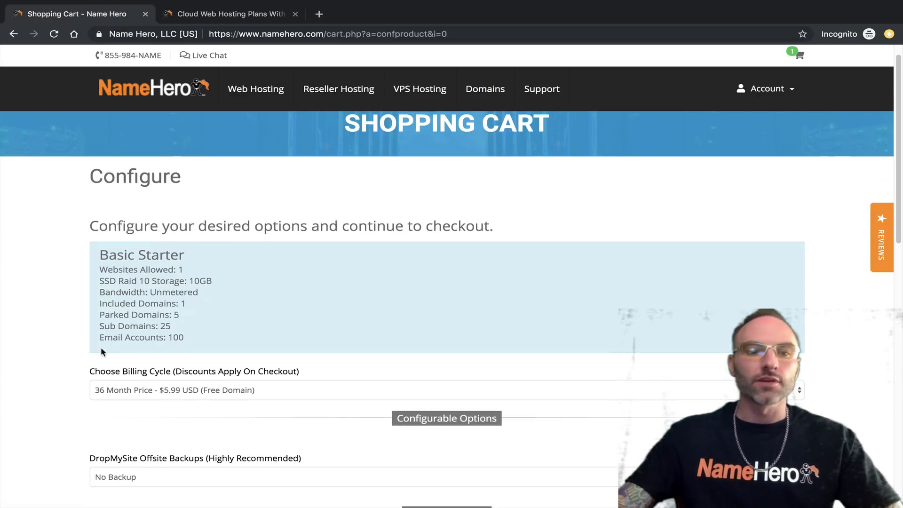
{"action": "scroll", "coordinate": [109, 349], "scroll_direction": "down", "scroll_amount": 1}
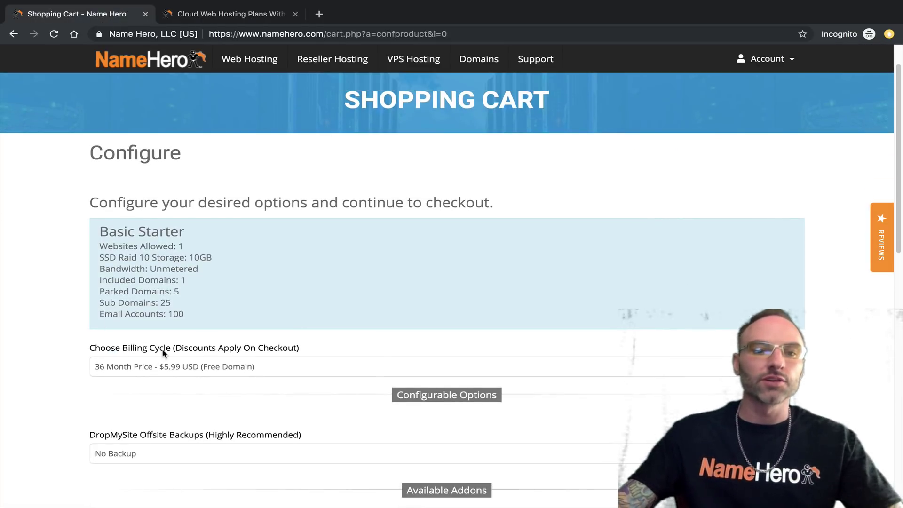
{"action": "left_click_drag", "start_coordinate": [174, 350], "coordinate": [273, 348]}
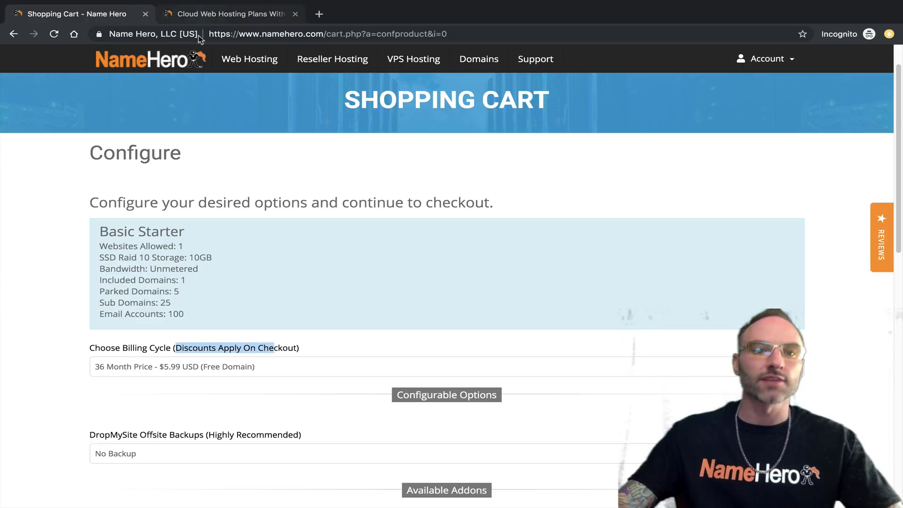
{"action": "left_click", "coordinate": [183, 368]}
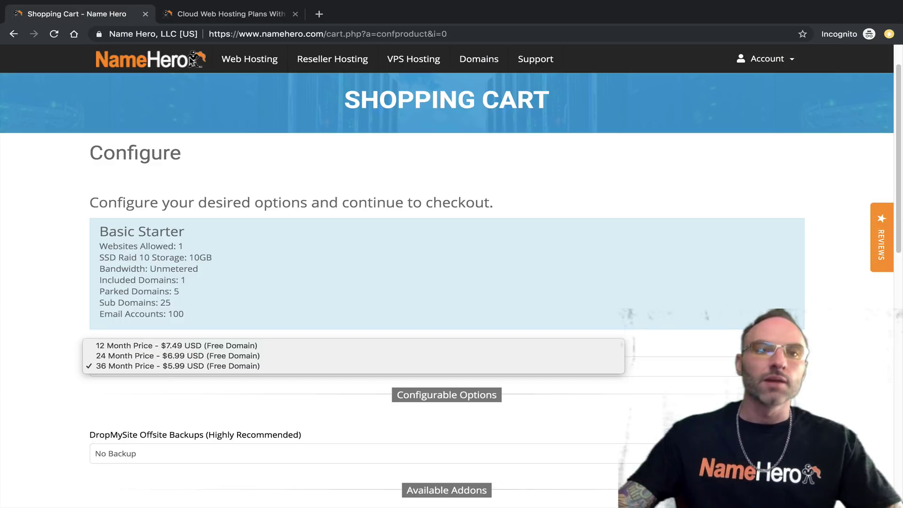
{"action": "left_click", "coordinate": [191, 13]}
{"action": "left_click", "coordinate": [202, 14]}
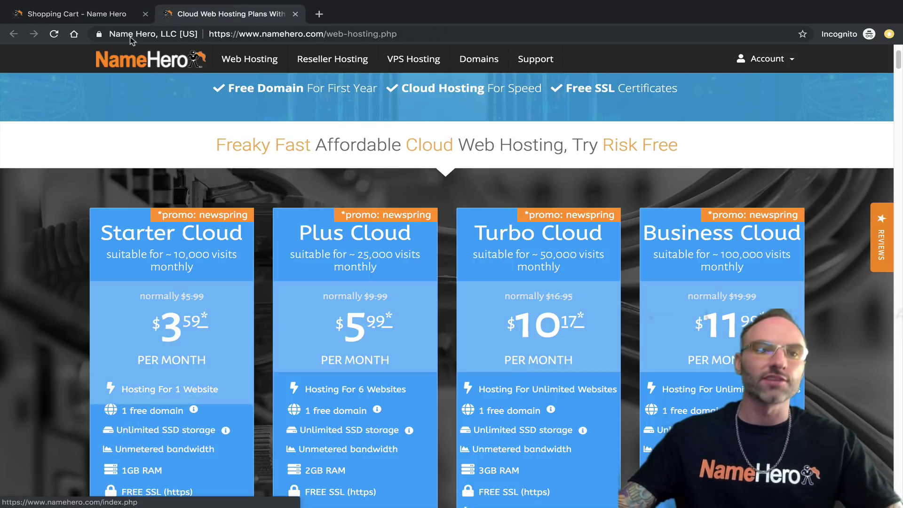
- Return to the shopping cart and set the billing cycle to 12 Month Price - $7.49 USD (Free Domain)
{"action": "left_click", "coordinate": [97, 17]}
{"action": "left_click", "coordinate": [238, 367]}
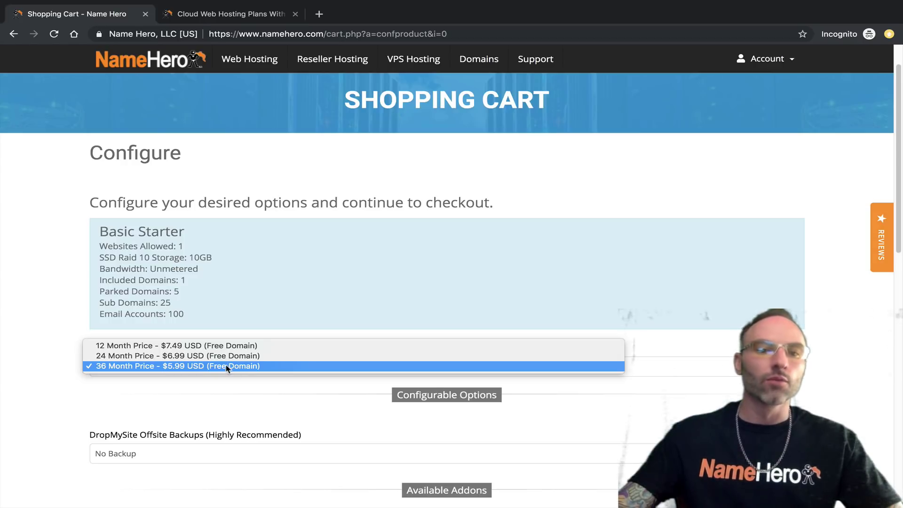
{"action": "left_click", "coordinate": [188, 349]}
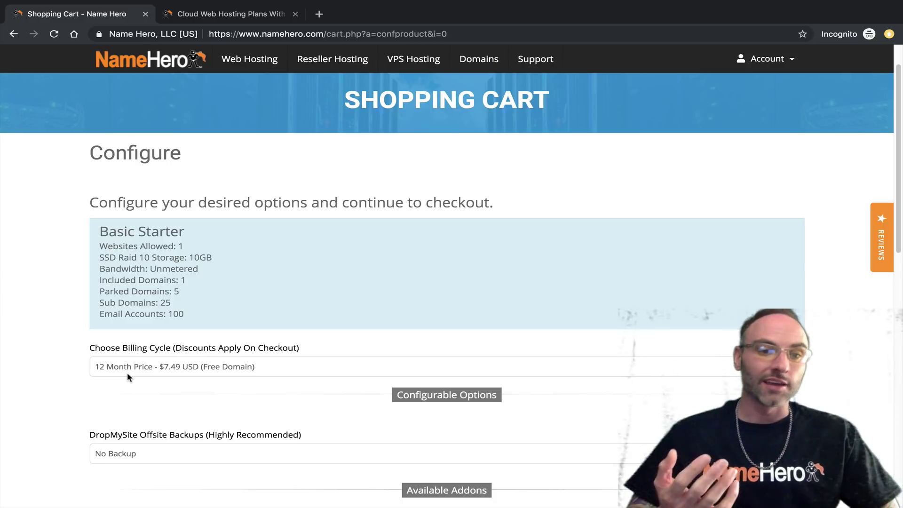
- Compare the 12, 24 and 36 month billing cycle options with the promotional prices on the web hosting plans page
{"action": "left_click", "coordinate": [124, 368]}
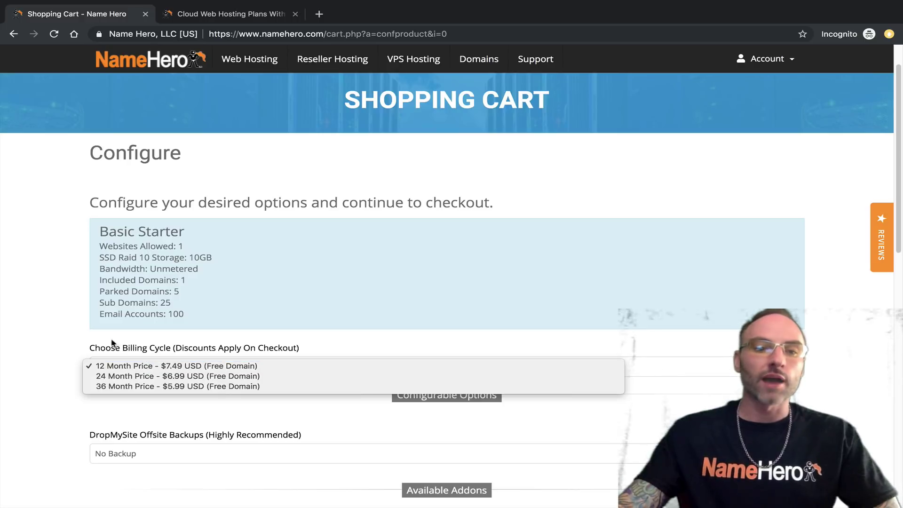
{"action": "left_click", "coordinate": [141, 347]}
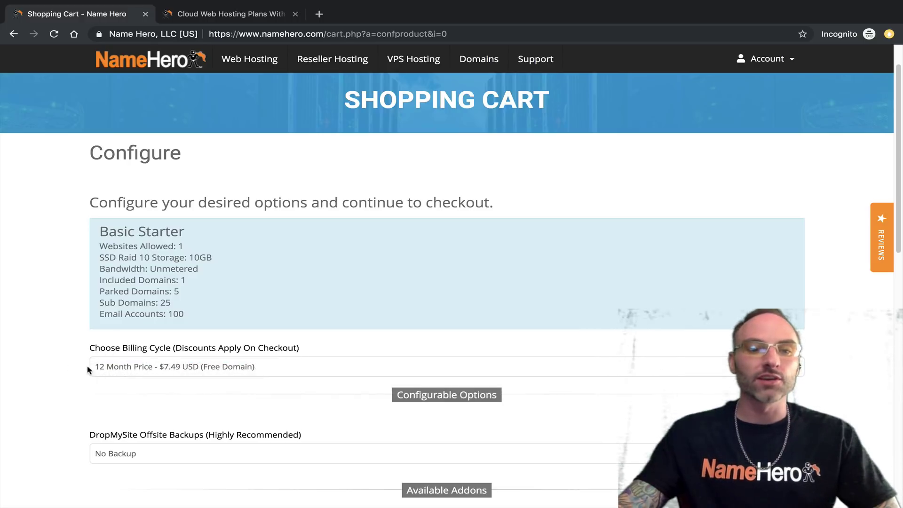
{"action": "left_click", "coordinate": [147, 370]}
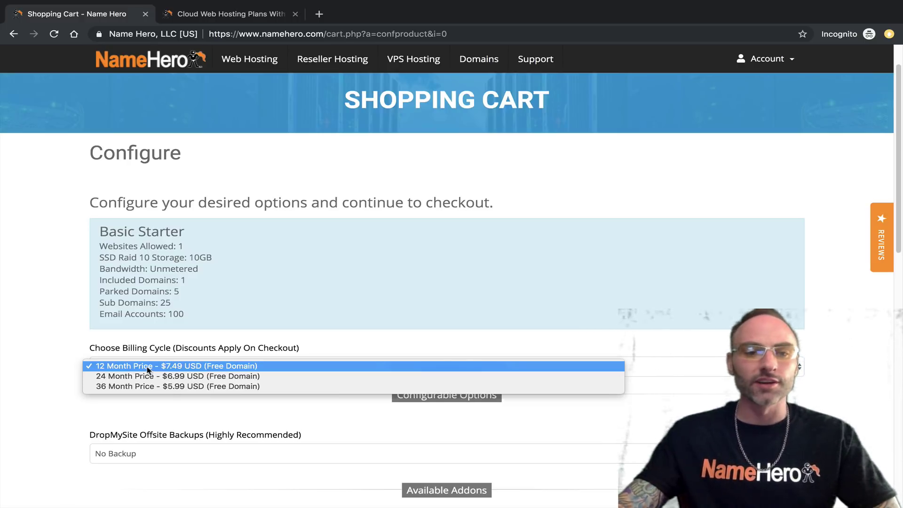
{"action": "left_click", "coordinate": [141, 347]}
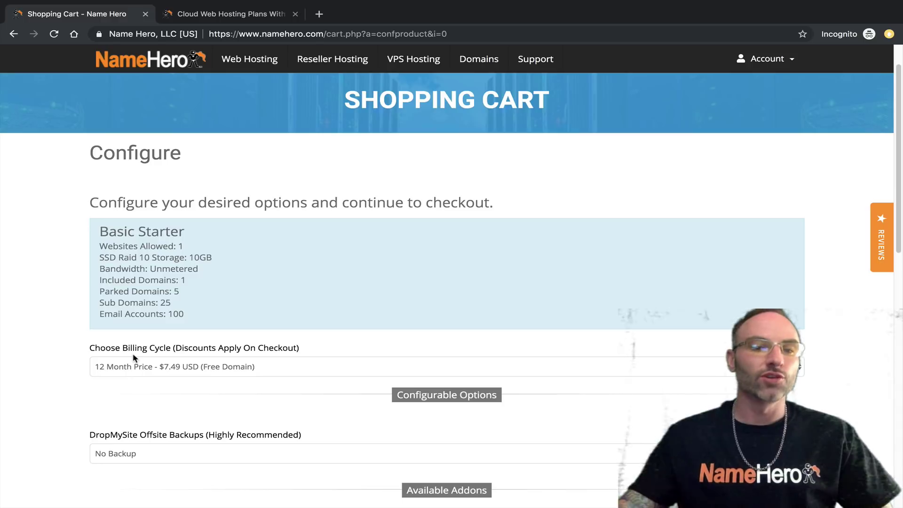
{"action": "scroll", "coordinate": [331, 311], "scroll_direction": "down", "scroll_amount": 1}
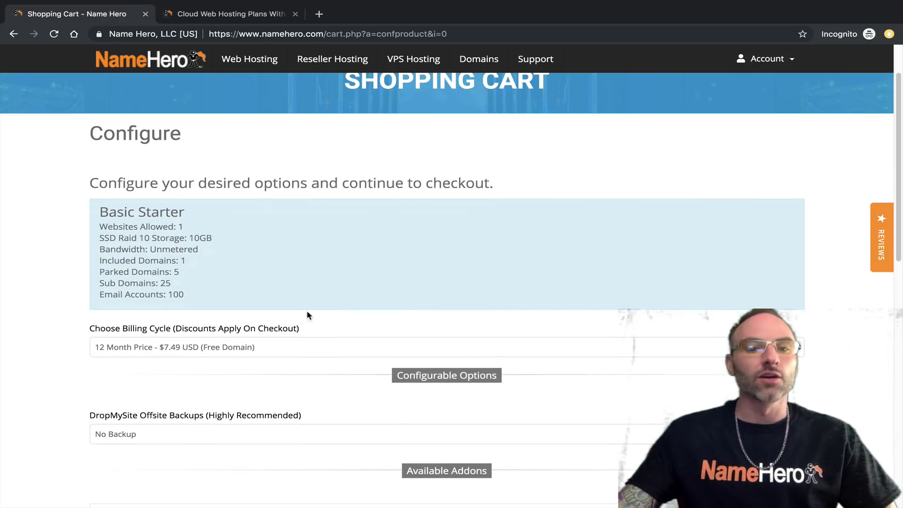
{"action": "left_click", "coordinate": [197, 349]}
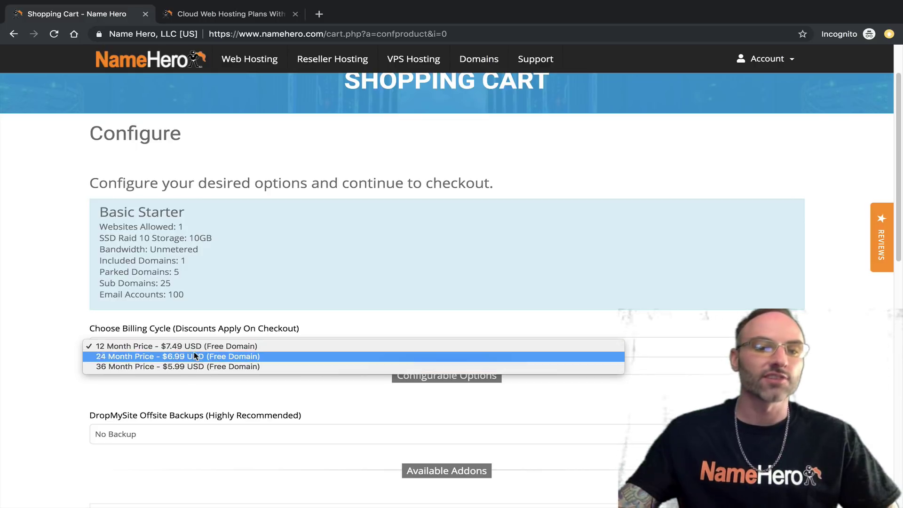
{"action": "left_click", "coordinate": [231, 15]}
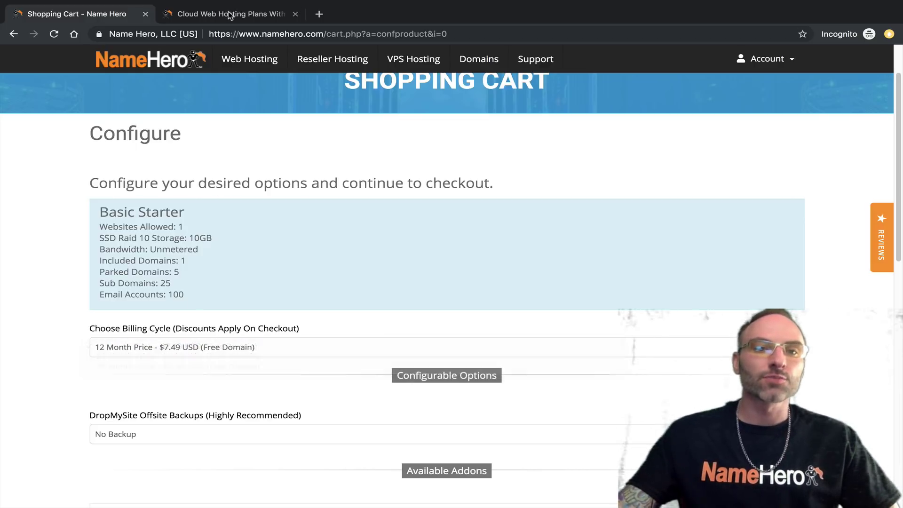
{"action": "left_click", "coordinate": [230, 14]}
{"action": "left_click", "coordinate": [104, 14]}
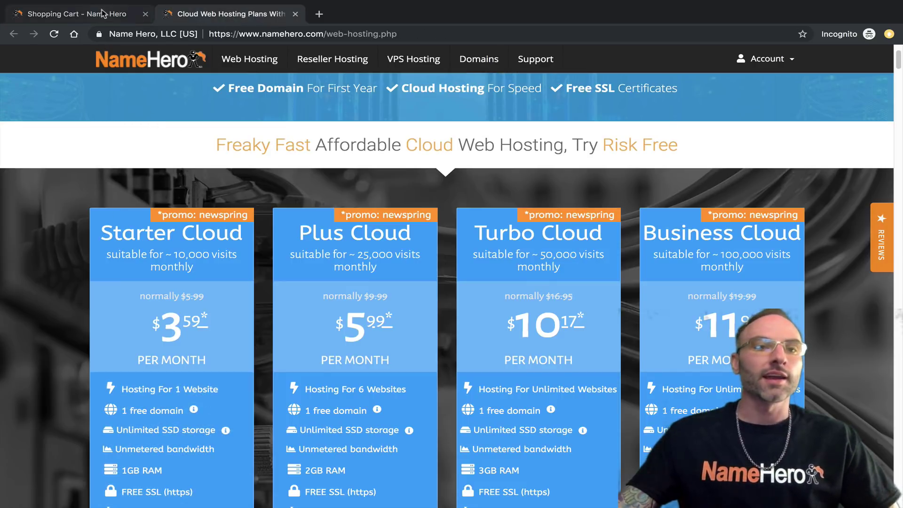
{"action": "left_click", "coordinate": [171, 343]}
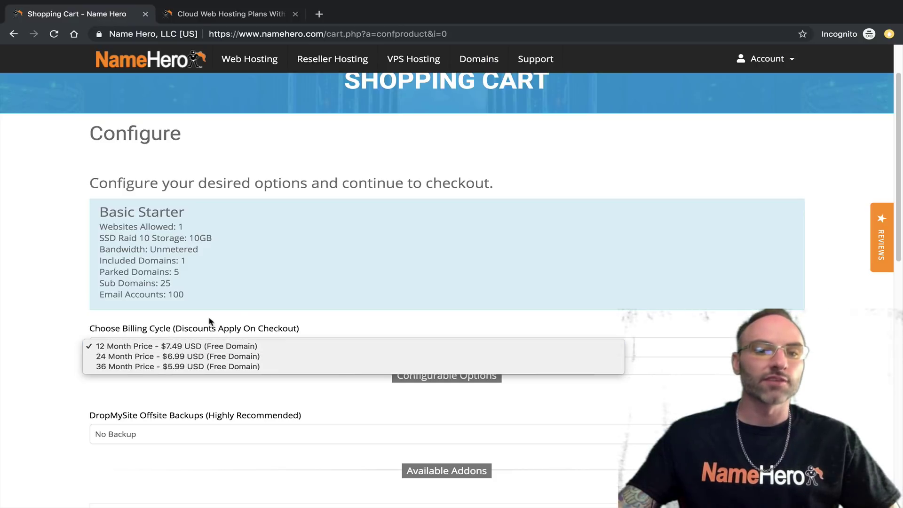
{"action": "left_click", "coordinate": [237, 314]}
- Keep No Backup for offsite backups, leave out the Dedicated IP Address addon and continue to the domain configuration
{"action": "scroll", "coordinate": [237, 314], "scroll_direction": "down", "scroll_amount": 4}
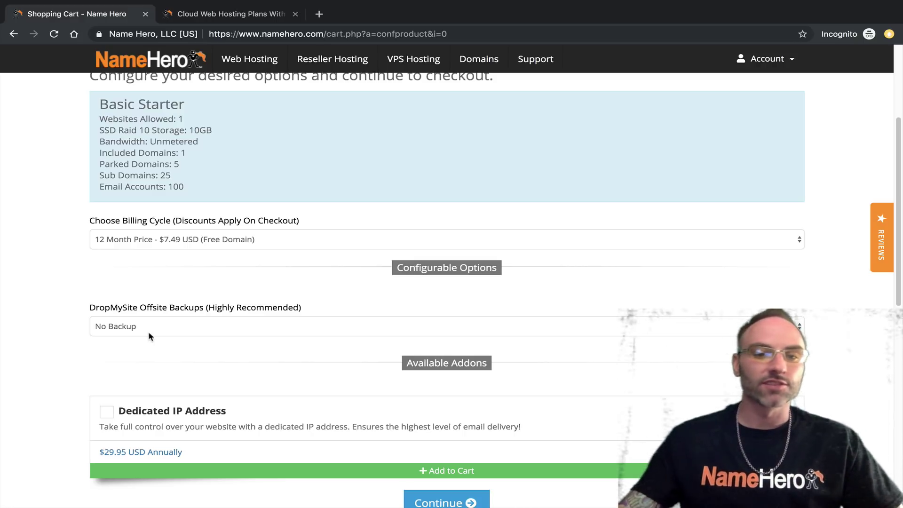
{"action": "scroll", "coordinate": [233, 336], "scroll_direction": "down", "scroll_amount": 2}
{"action": "scroll", "coordinate": [183, 361], "scroll_direction": "down", "scroll_amount": 2}
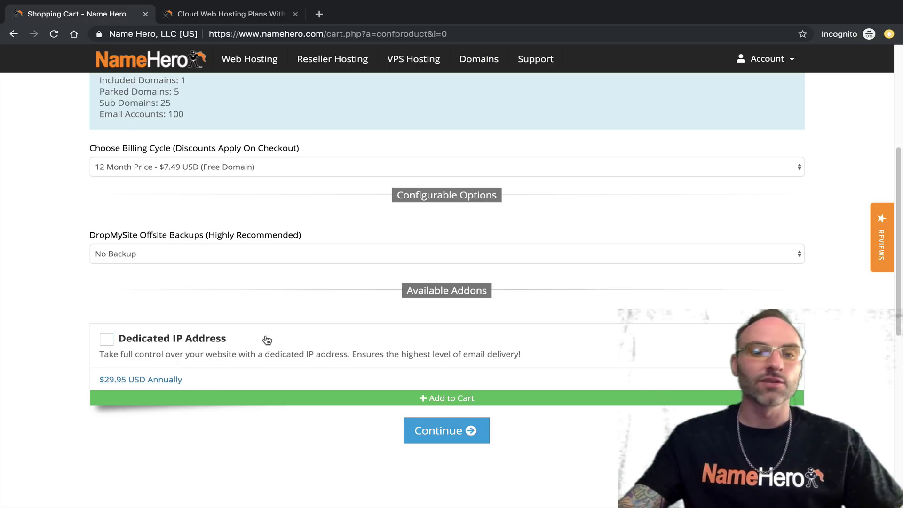
{"action": "scroll", "coordinate": [265, 340], "scroll_direction": "down", "scroll_amount": 1}
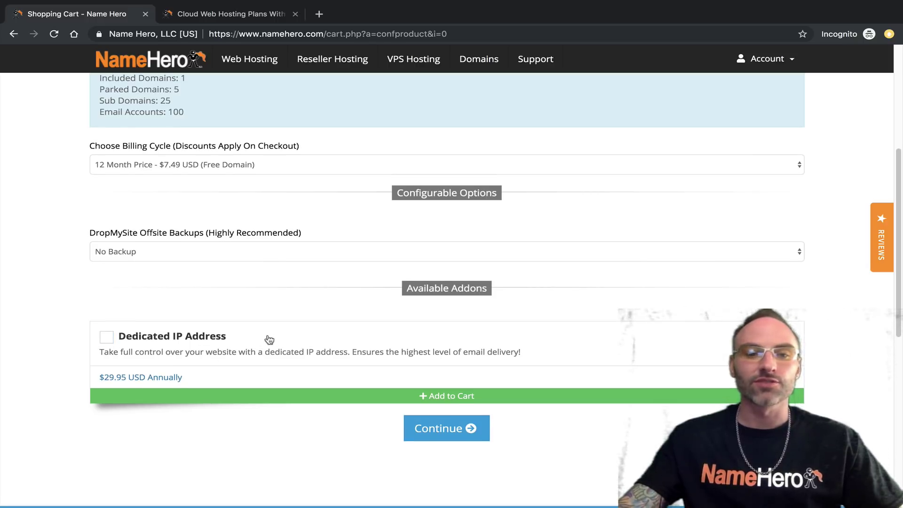
{"action": "left_click", "coordinate": [428, 431]}
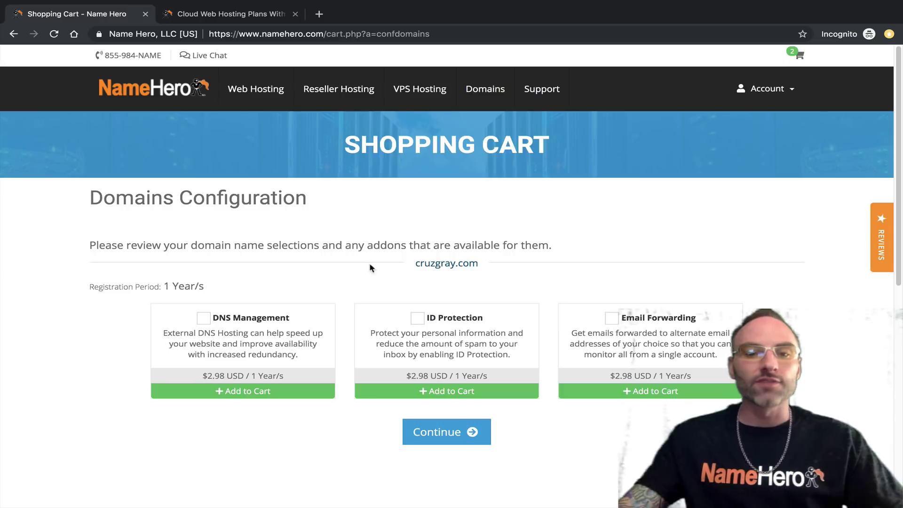
- Add ID Protection to cruzgray.com and continue to the order review
{"action": "left_click", "coordinate": [417, 319]}
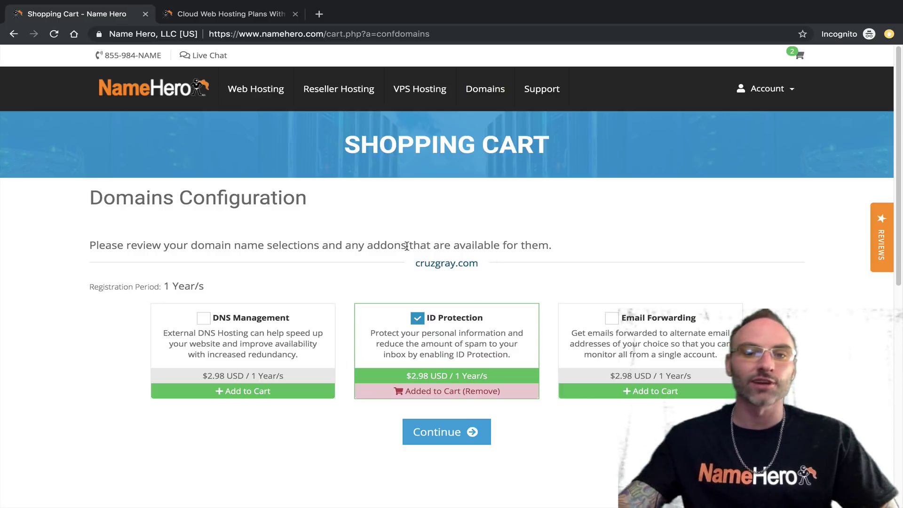
{"action": "left_click", "coordinate": [448, 437]}
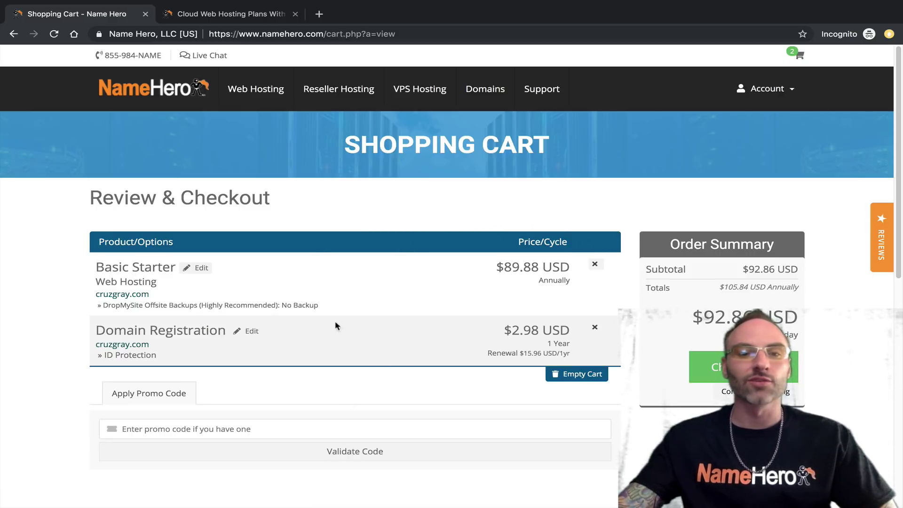
- Check the promo code on the web hosting plans page and apply newspring to the order in the shopping cart
{"action": "left_click", "coordinate": [211, 18]}
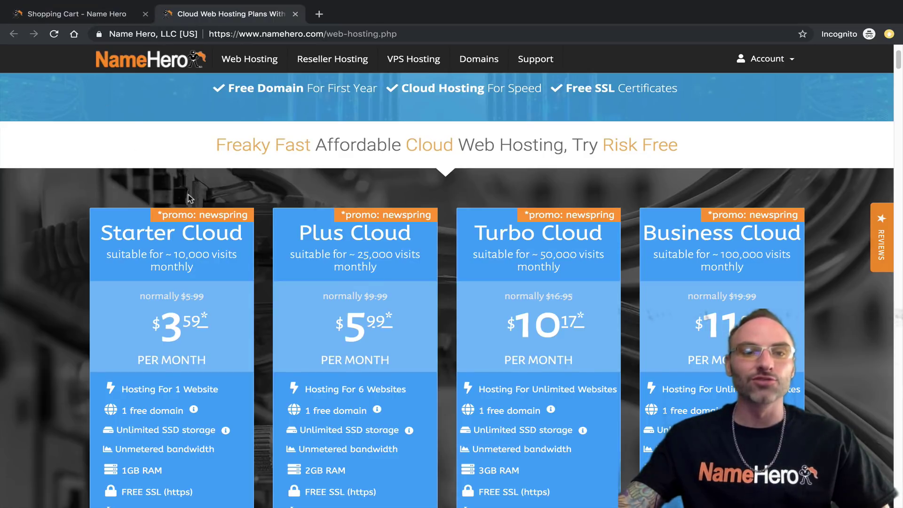
{"action": "left_click", "coordinate": [76, 14]}
{"action": "left_click", "coordinate": [179, 427]}
{"action": "type", "text": "newspring"}
{"action": "left_click", "coordinate": [363, 450]}
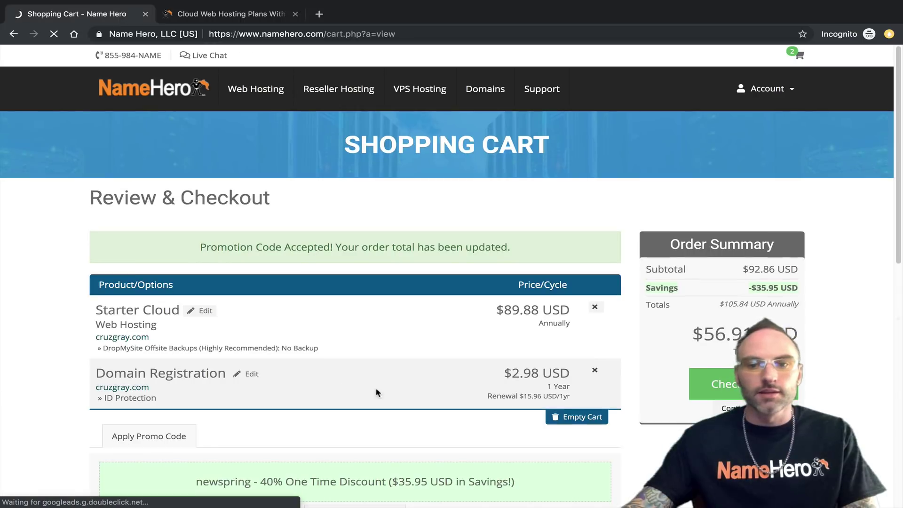
- Review the savings, total due today and newspring discount in the cart, and proceed to checkout
{"action": "left_click_drag", "start_coordinate": [758, 285], "coordinate": [778, 287]}
{"action": "left_click_drag", "start_coordinate": [704, 333], "coordinate": [750, 331]}
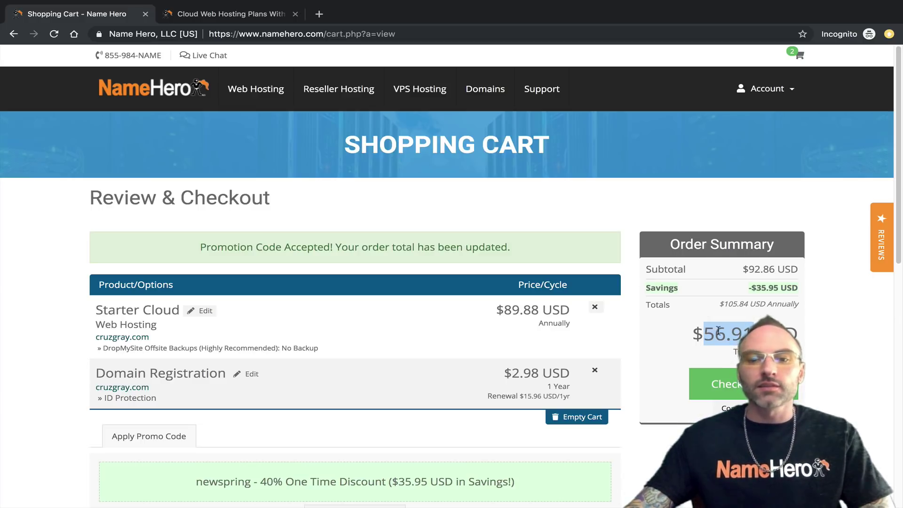
{"action": "left_click", "coordinate": [703, 332]}
{"action": "left_click_drag", "start_coordinate": [704, 332], "coordinate": [755, 333]}
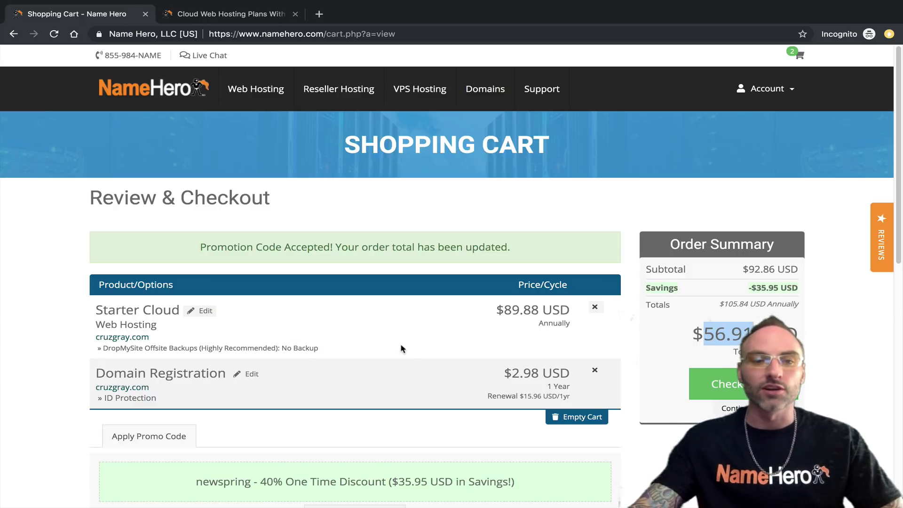
{"action": "left_click", "coordinate": [70, 301]}
{"action": "scroll", "coordinate": [322, 383], "scroll_direction": "down", "scroll_amount": 1}
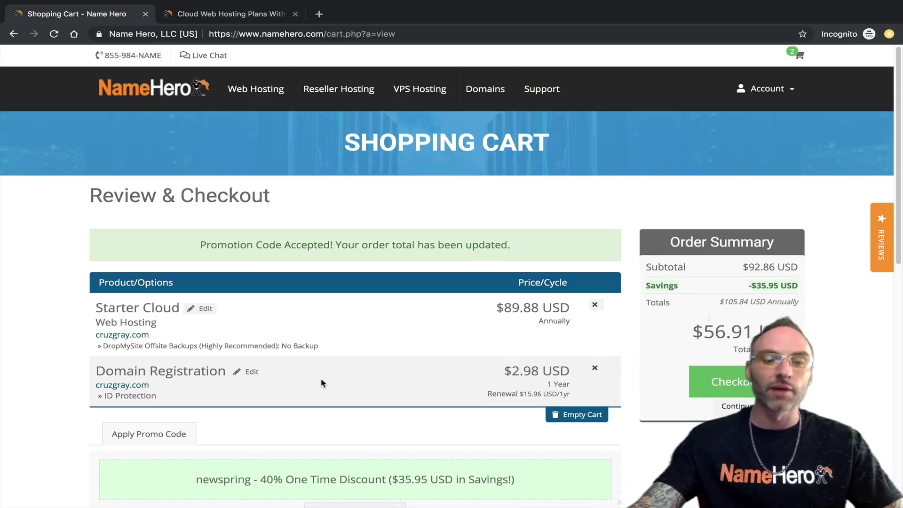
{"action": "scroll", "coordinate": [322, 383], "scroll_direction": "down", "scroll_amount": 1}
{"action": "left_click_drag", "start_coordinate": [195, 434], "coordinate": [284, 435]}
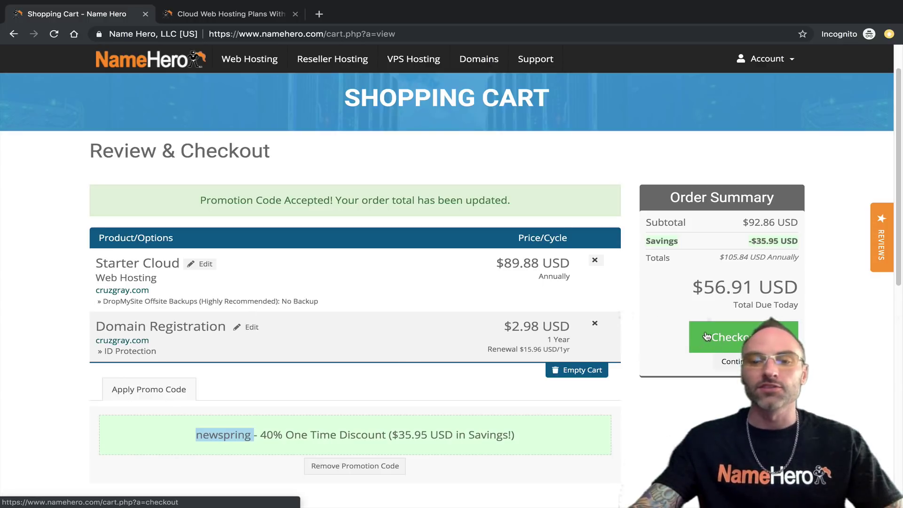
{"action": "left_click", "coordinate": [724, 337]}
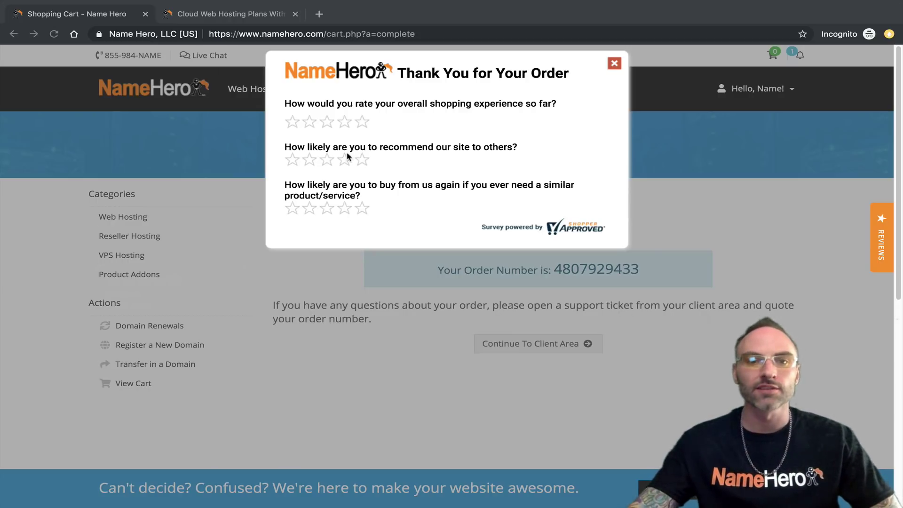
- Rate all three questions of the order survey with five stars and inspect its message and email fields
{"action": "left_click", "coordinate": [361, 121]}
{"action": "left_click", "coordinate": [361, 160]}
{"action": "left_click", "coordinate": [361, 208]}
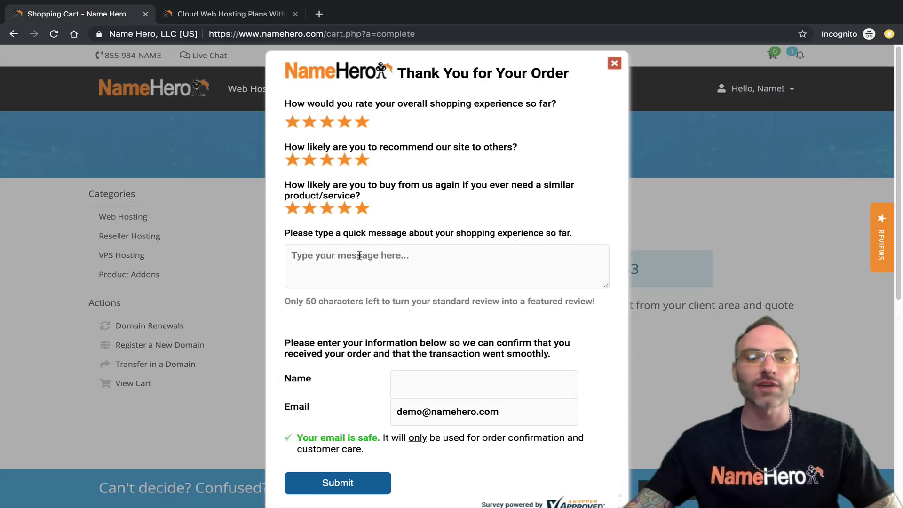
{"action": "left_click", "coordinate": [304, 256]}
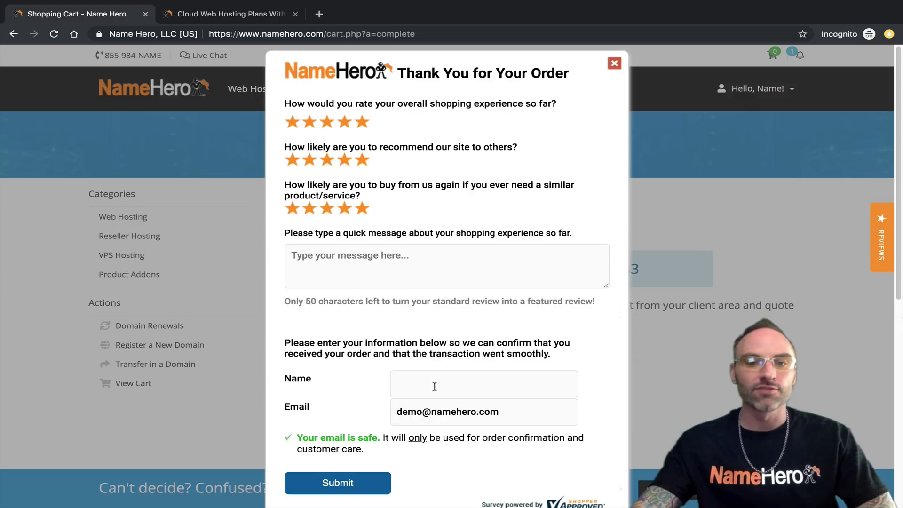
{"action": "mouse_move", "coordinate": [396, 411]}
{"action": "left_mouse_down"}
{"action": "mouse_move", "coordinate": [519, 411]}
{"action": "mouse_move", "coordinate": [386, 414]}
{"action": "left_mouse_up"}
{"action": "left_click", "coordinate": [418, 411]}
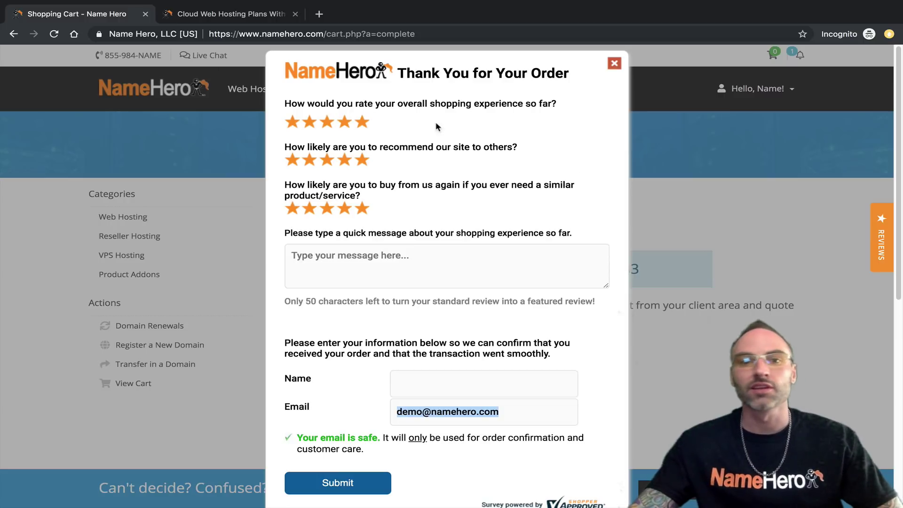
- Dismiss the order survey and continue from the order confirmation to the client area
{"action": "left_click", "coordinate": [615, 64]}
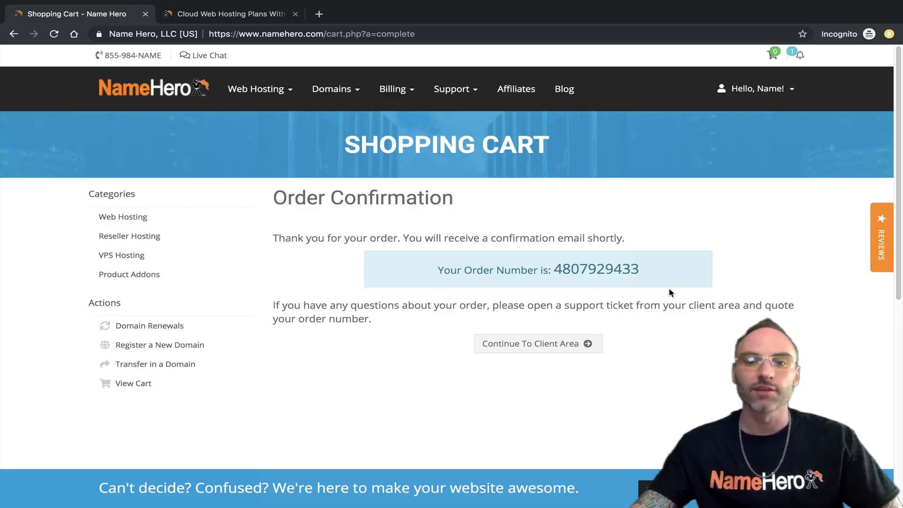
{"action": "left_click_drag", "start_coordinate": [431, 273], "coordinate": [663, 274]}
{"action": "left_click", "coordinate": [660, 274]}
{"action": "left_click", "coordinate": [531, 345]}
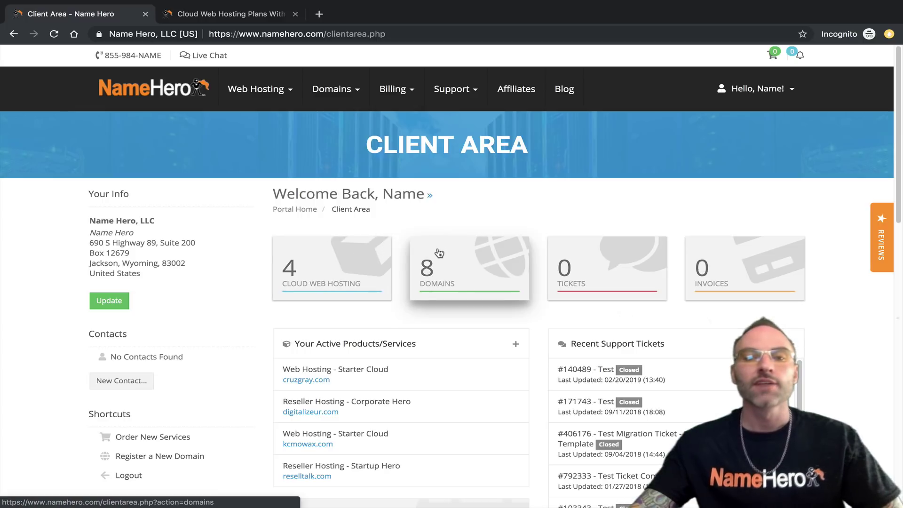
- Open the account's domains list in a separate tab and check the entry for cruzgray.com
{"action": "left_click", "coordinate": [451, 270], "text": "super"}
{"action": "left_click", "coordinate": [367, 14]}
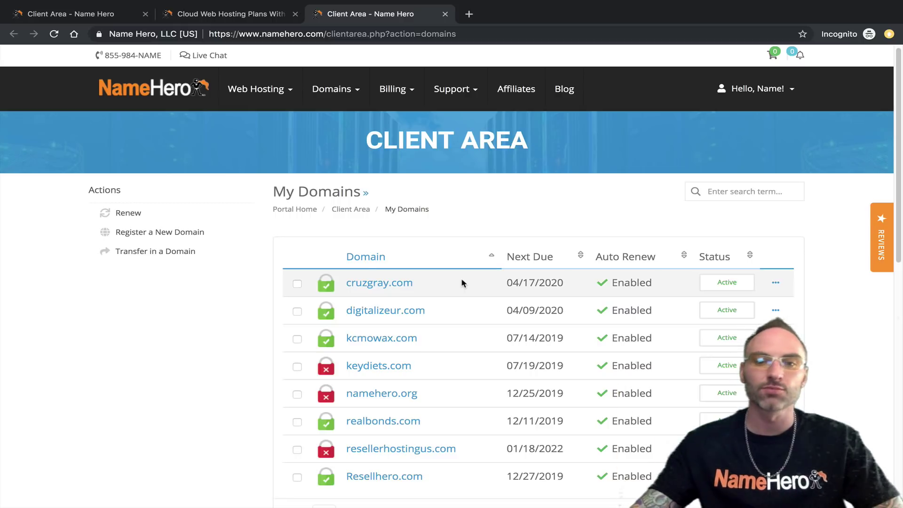
{"action": "left_click", "coordinate": [224, 17]}
{"action": "left_click", "coordinate": [360, 18]}
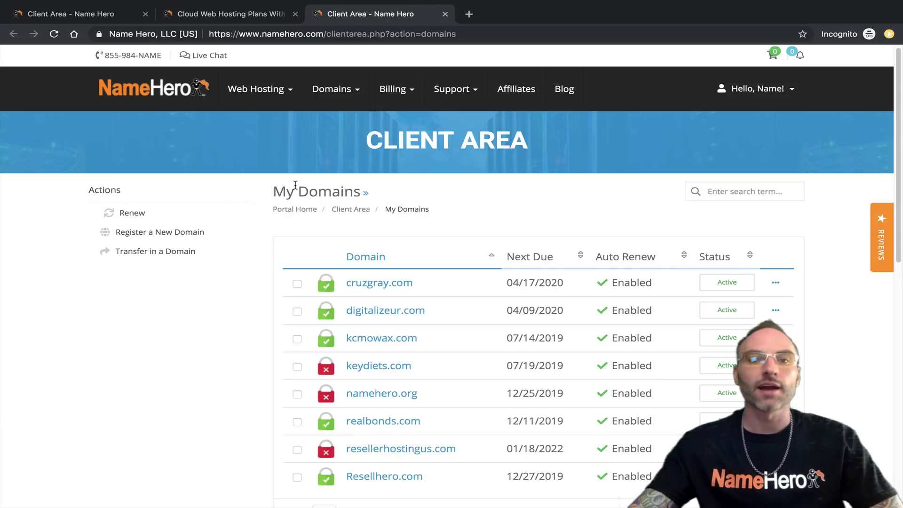
- Go back to the client area overview and open the product details of the Starter Cloud plan for cruzgray.com
{"action": "left_click", "coordinate": [145, 83]}
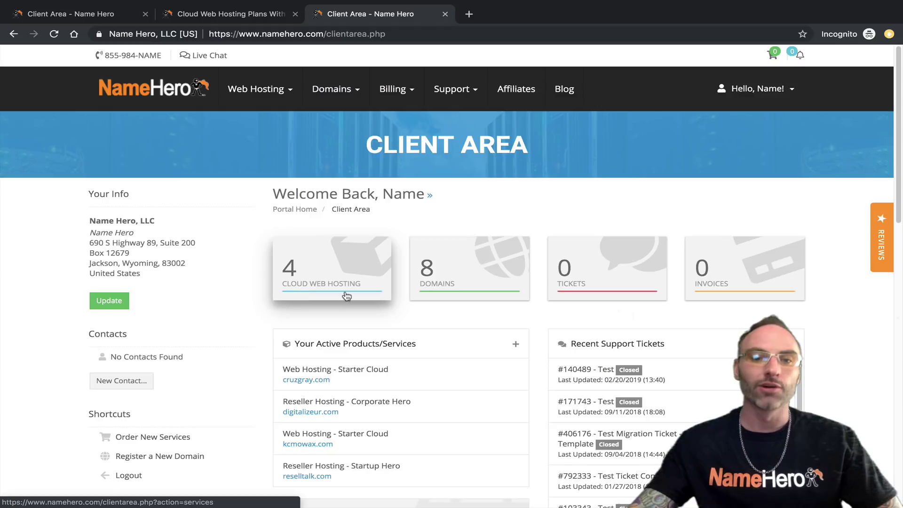
{"action": "left_click", "coordinate": [316, 289]}
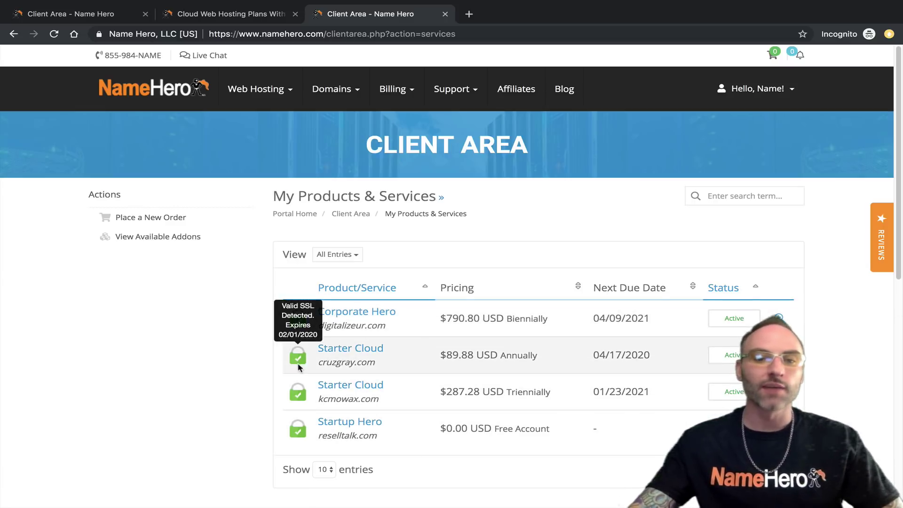
{"action": "left_click", "coordinate": [372, 350]}
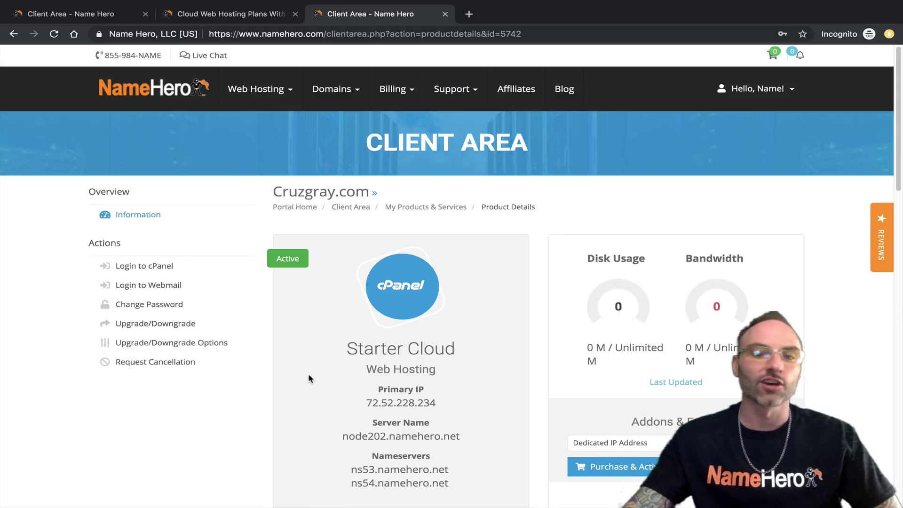
{"action": "scroll", "coordinate": [302, 343], "scroll_direction": "down", "scroll_amount": 3}
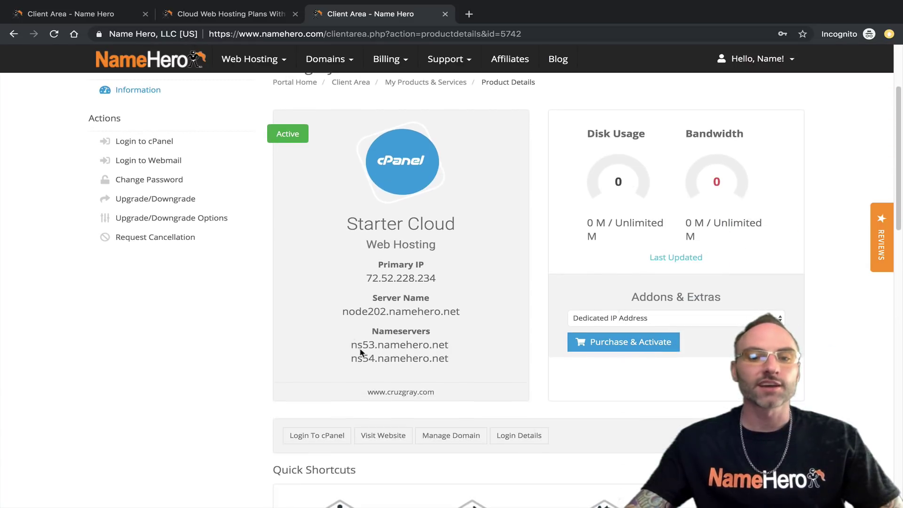
{"action": "left_click", "coordinate": [413, 392]}
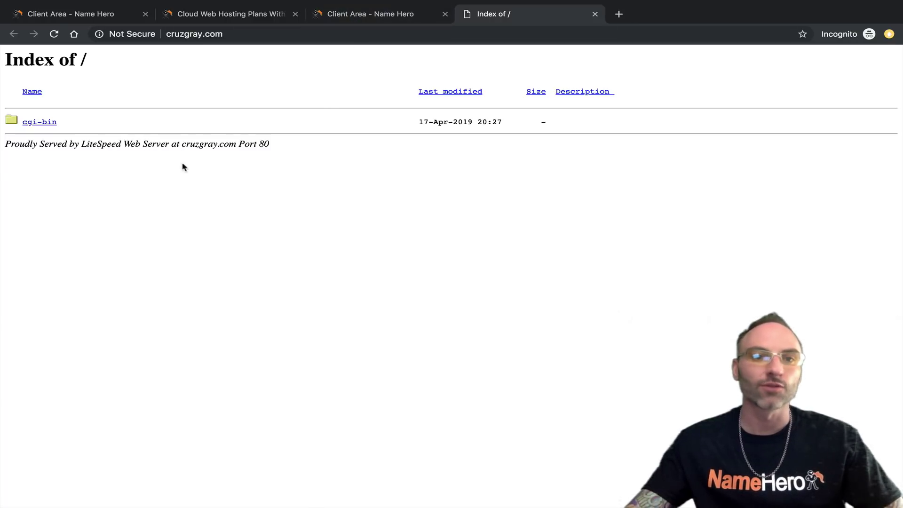
{"action": "left_click", "coordinate": [376, 13]}
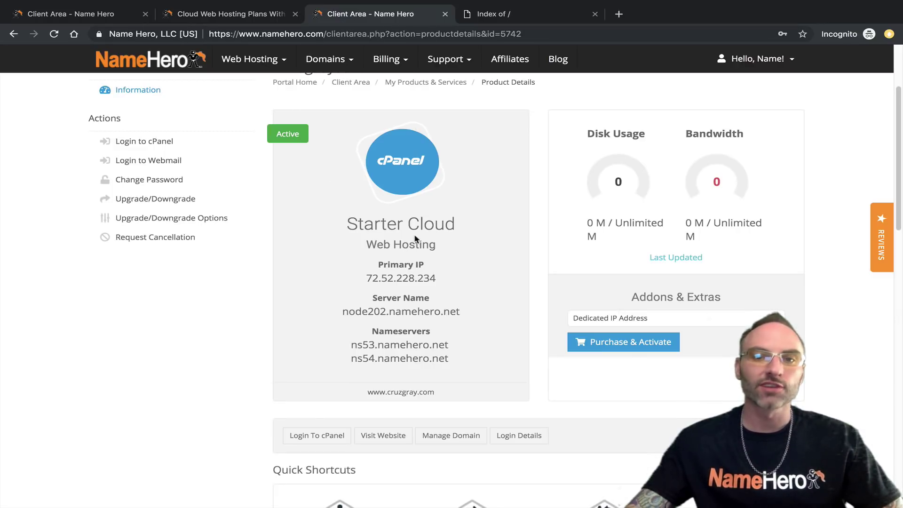
- Recheck the live cruzgray.com page, log in to the Starter Cloud plan's cPanel and open the public_html folder in File Manager
{"action": "left_click", "coordinate": [492, 13]}
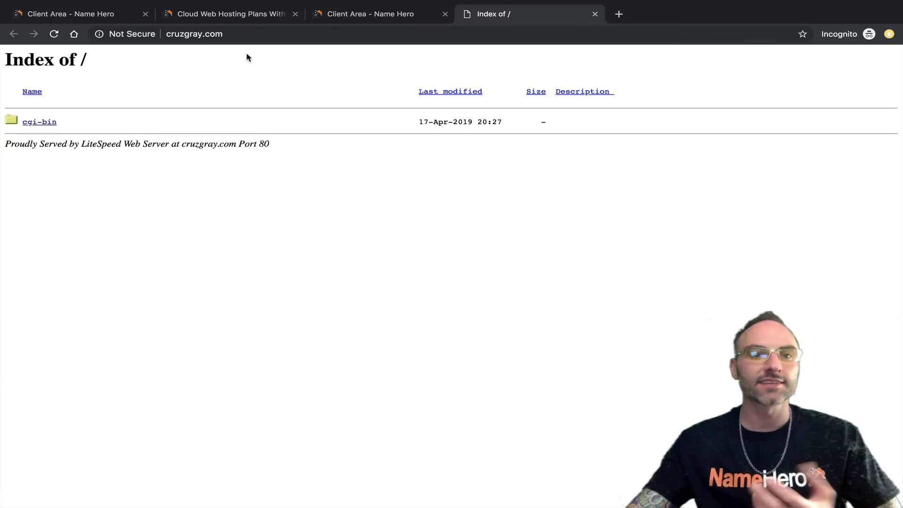
{"action": "left_click", "coordinate": [378, 16]}
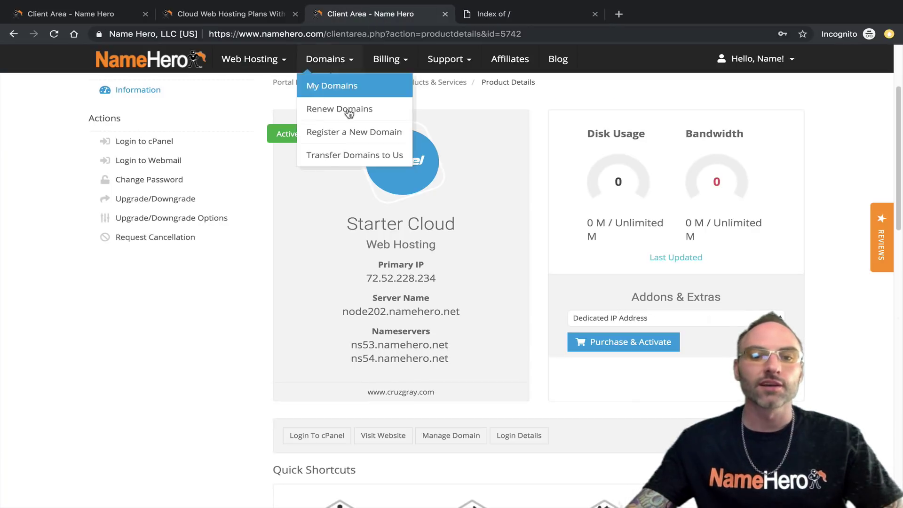
{"action": "left_click", "coordinate": [311, 436]}
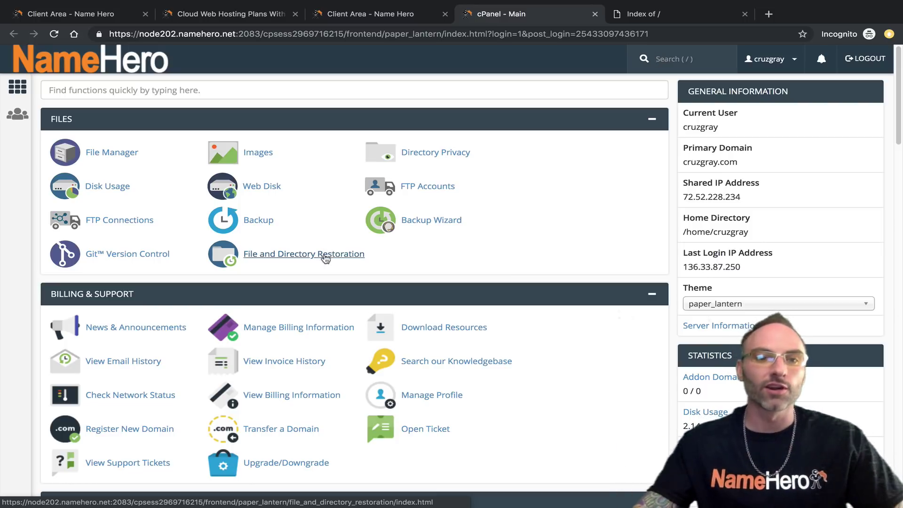
{"action": "left_click", "coordinate": [109, 154]}
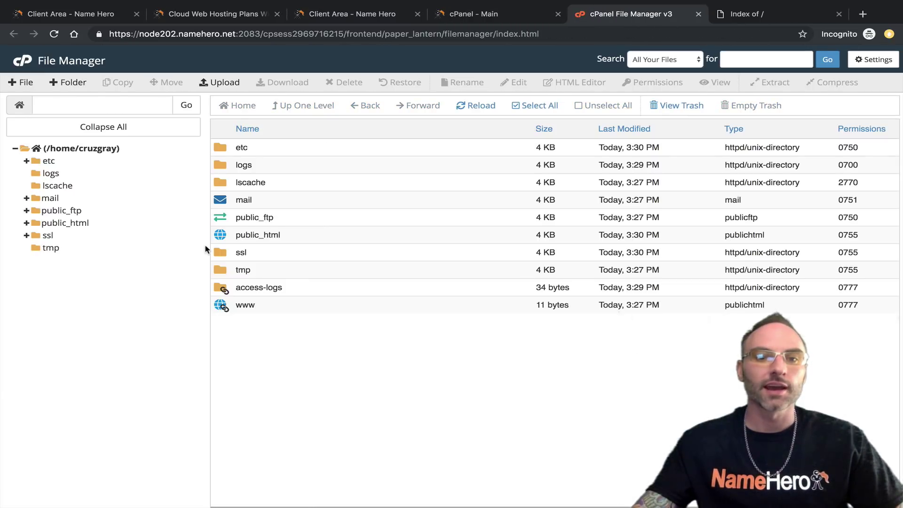
{"action": "left_click", "coordinate": [291, 239]}
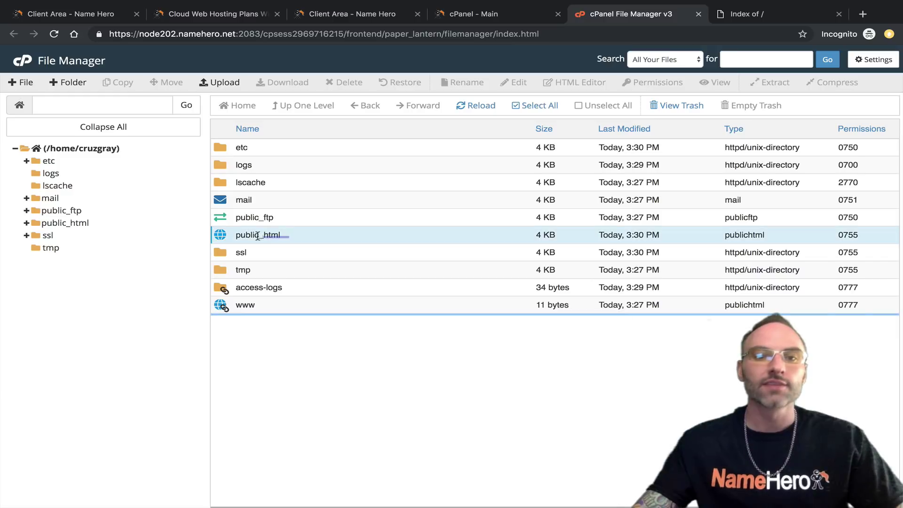
{"action": "double_click", "coordinate": [219, 236]}
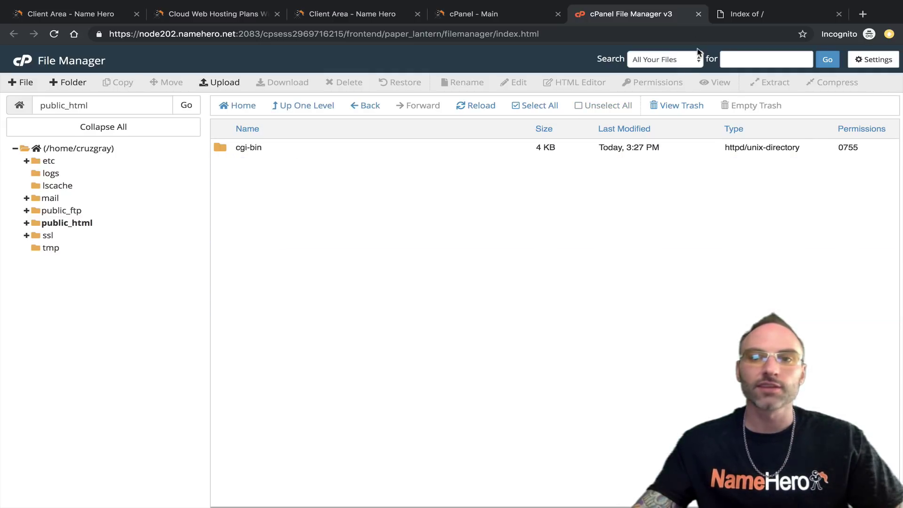
- Compare the folder contents with the live cruzgray.com page and upload the background file to public_html
{"action": "left_click", "coordinate": [738, 12]}
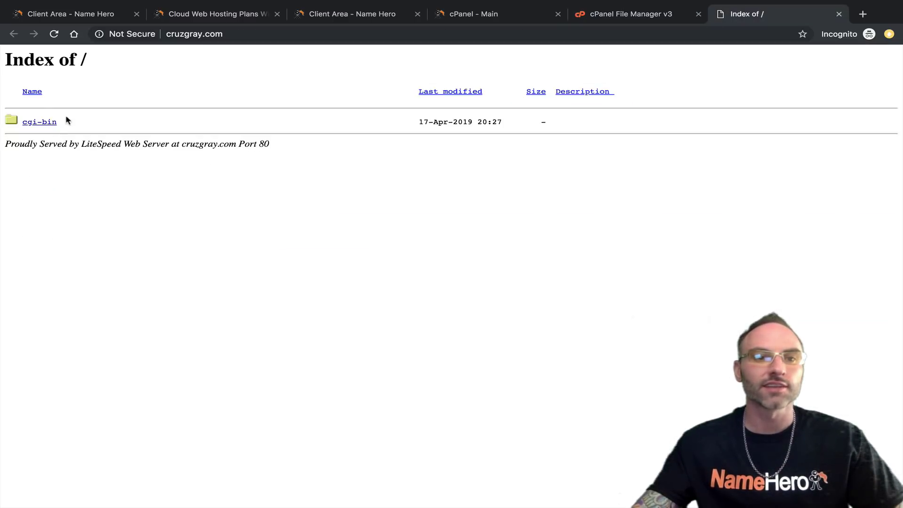
{"action": "left_click", "coordinate": [627, 14]}
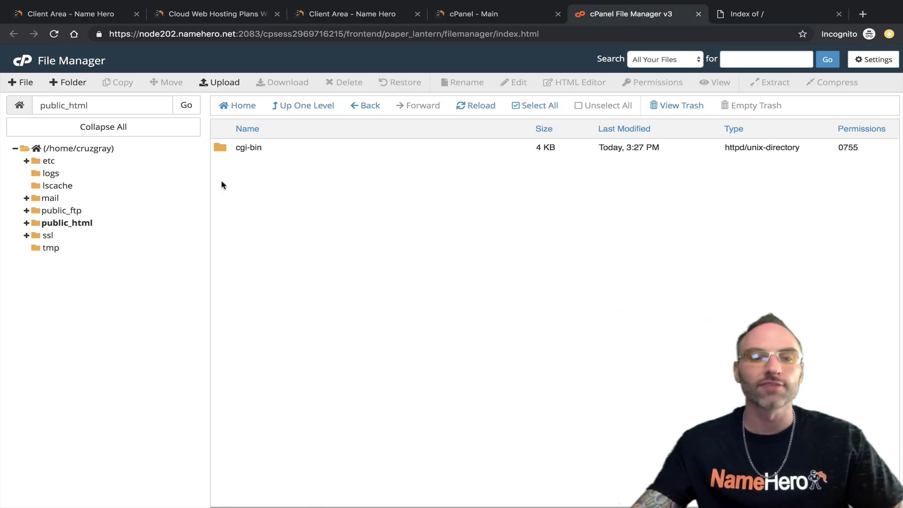
{"action": "left_click", "coordinate": [224, 84]}
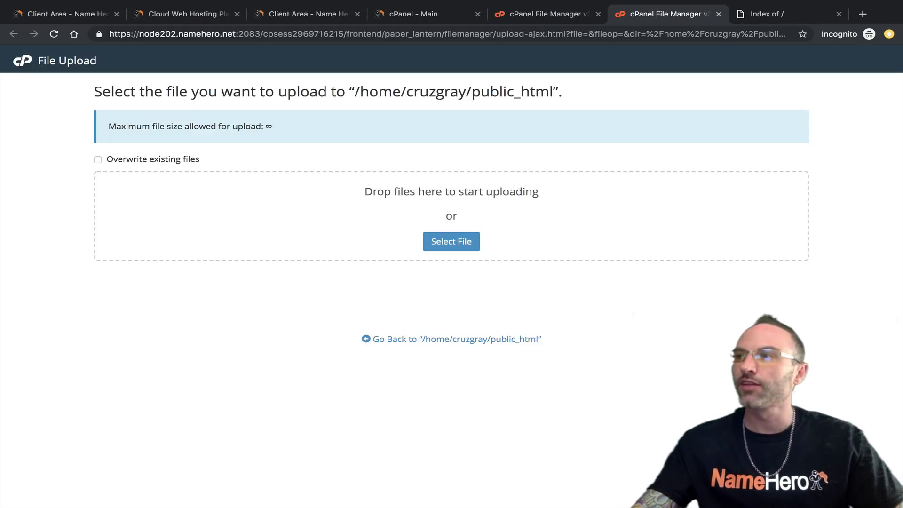
{"action": "left_click_drag", "start_coordinate": [872, 258], "coordinate": [440, 223]}
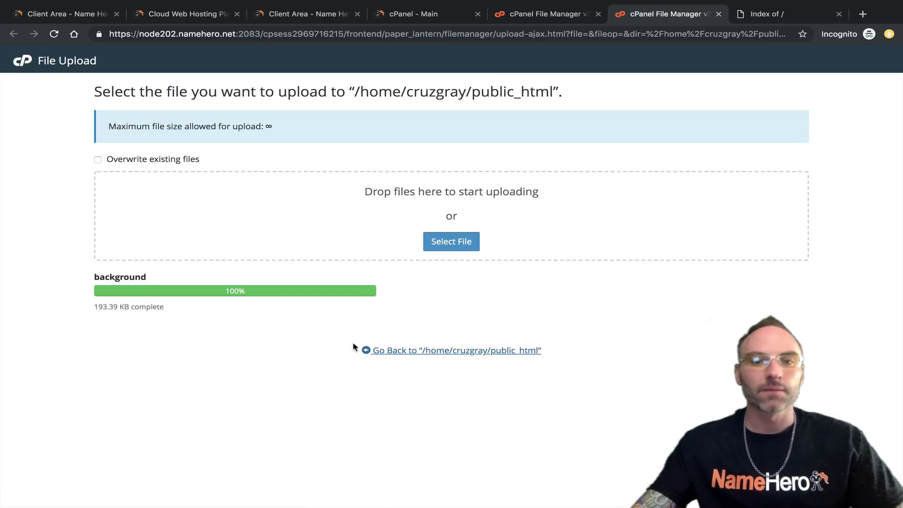
{"action": "left_click", "coordinate": [366, 350]}
- Rename the uploaded background file in public_html to background.jpg
{"action": "left_click", "coordinate": [288, 163]}
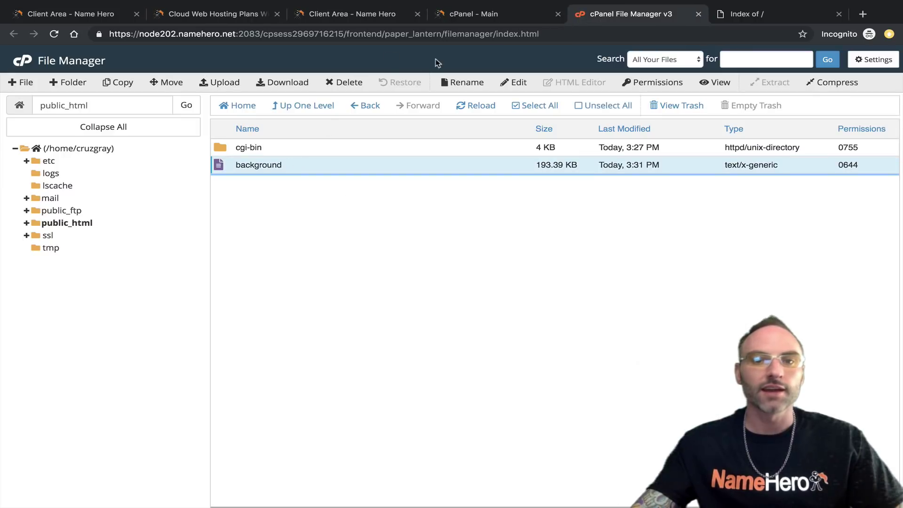
{"action": "left_click", "coordinate": [463, 82]}
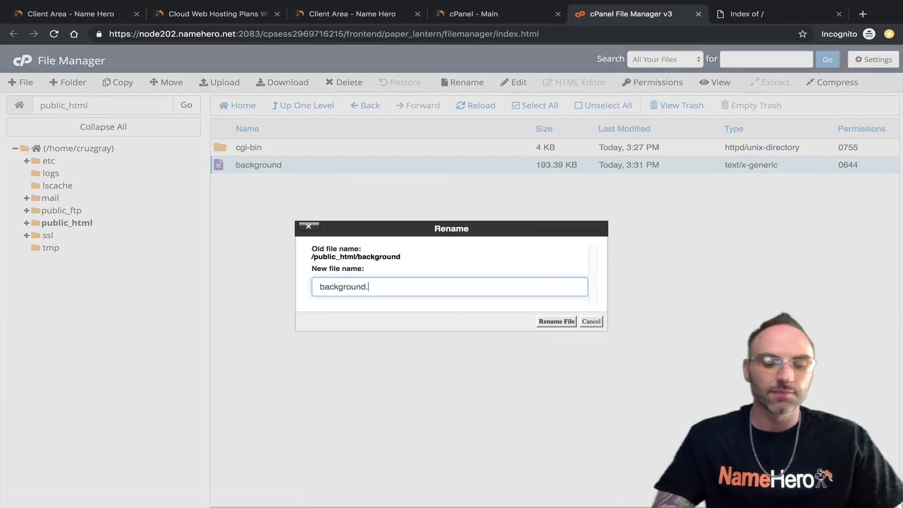
{"action": "left_click", "coordinate": [545, 322]}
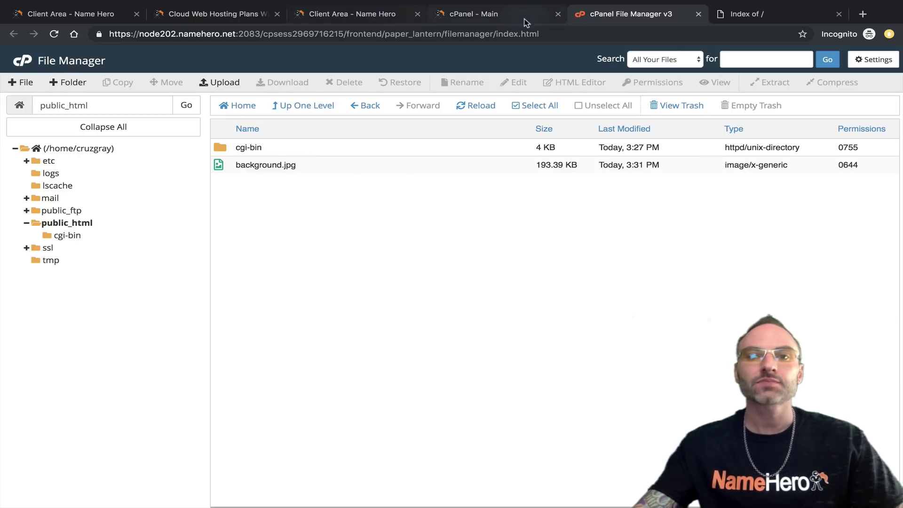
- Return to the cPanel main page, search its functions for "publi" and open Site Publisher
{"action": "left_click", "coordinate": [493, 14]}
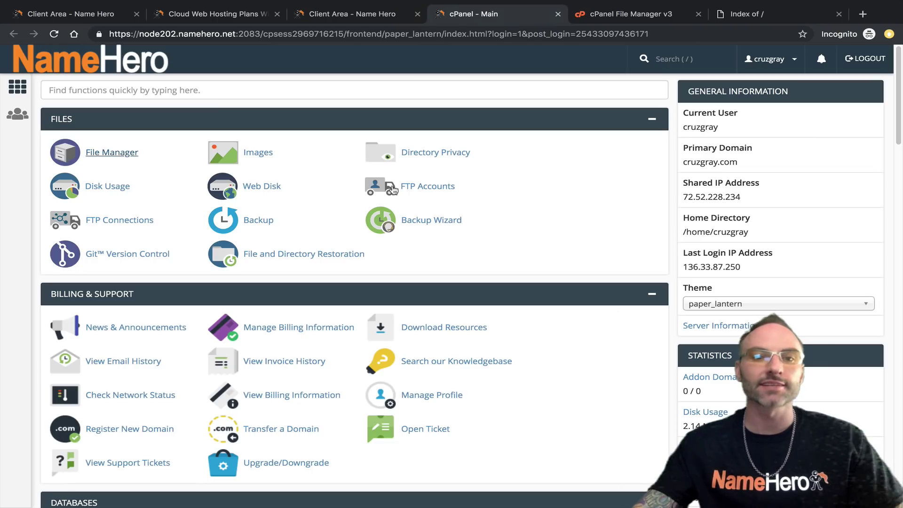
{"action": "left_click", "coordinate": [64, 88]}
{"action": "type", "text": "publi"}
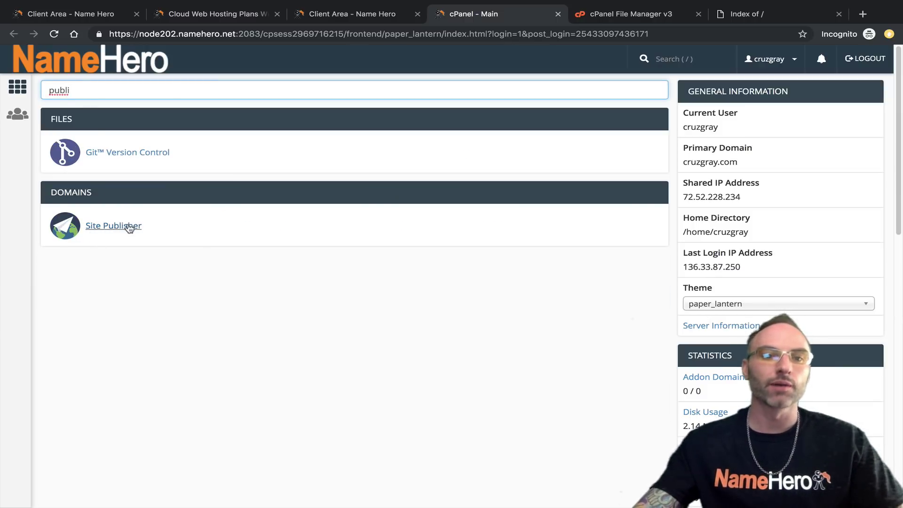
{"action": "left_click", "coordinate": [103, 228]}
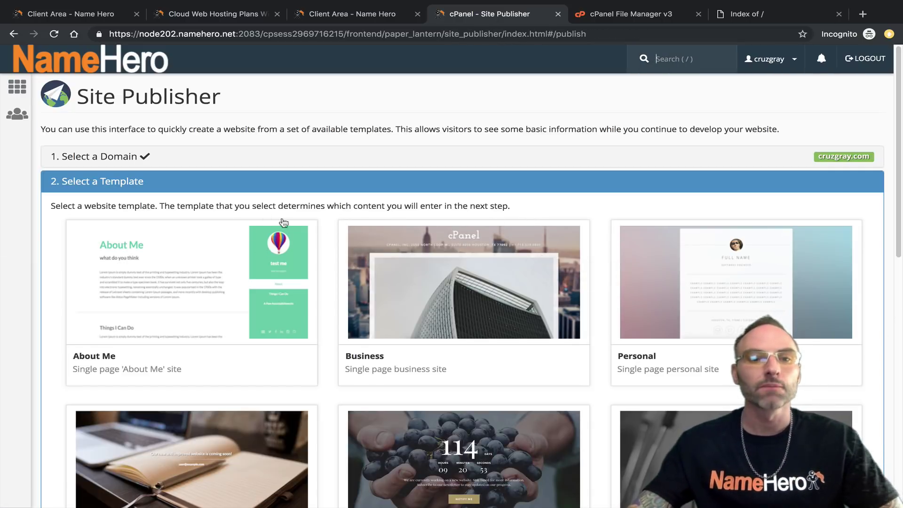
- Try the Business template for the site, reopen the template selection and look through the other available templates
{"action": "left_click", "coordinate": [400, 271]}
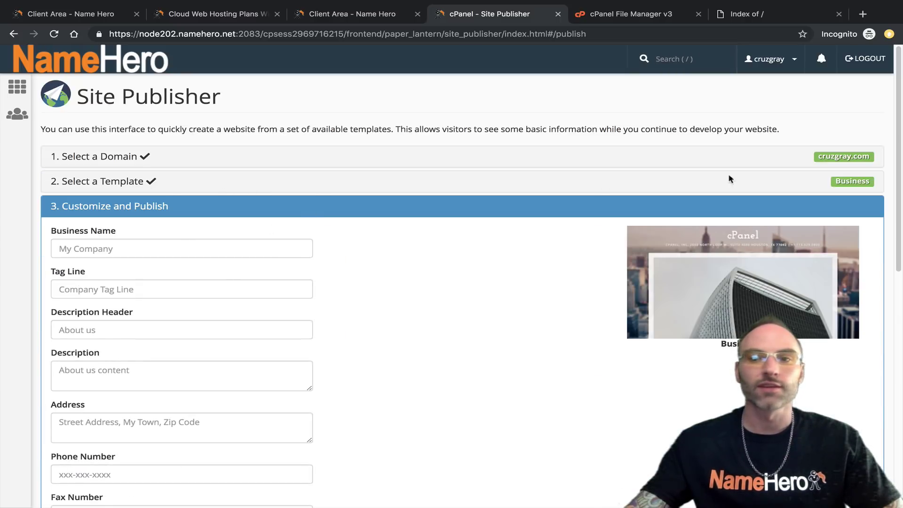
{"action": "left_click", "coordinate": [109, 183]}
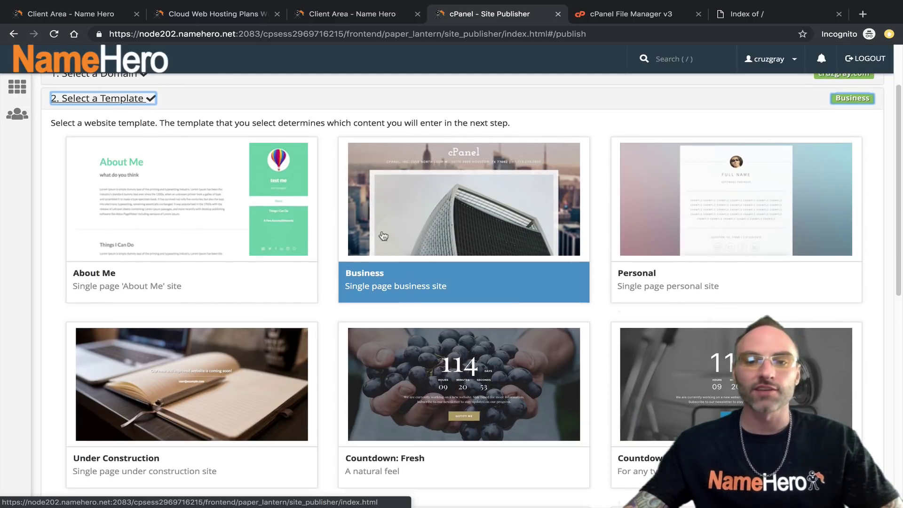
{"action": "scroll", "coordinate": [363, 294], "scroll_direction": "down", "scroll_amount": 3}
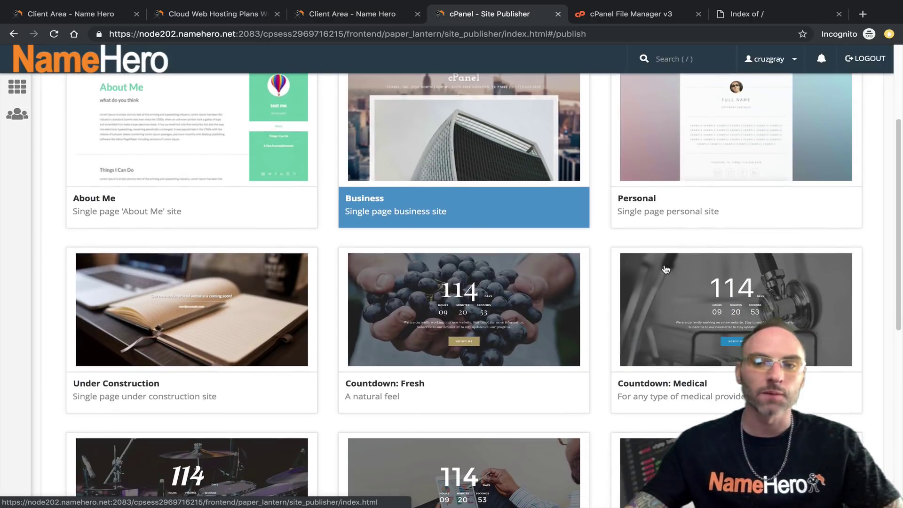
{"action": "scroll", "coordinate": [473, 244], "scroll_direction": "down", "scroll_amount": 2}
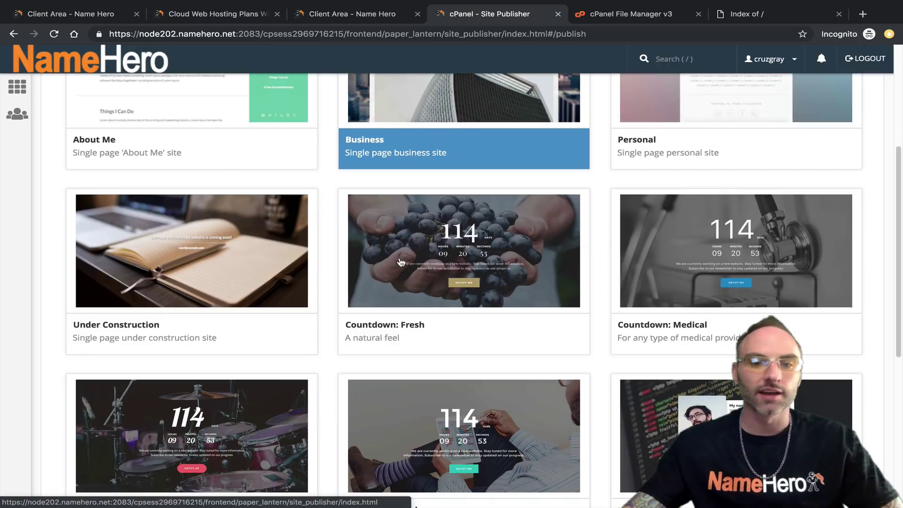
{"action": "scroll", "coordinate": [402, 257], "scroll_direction": "down", "scroll_amount": 3}
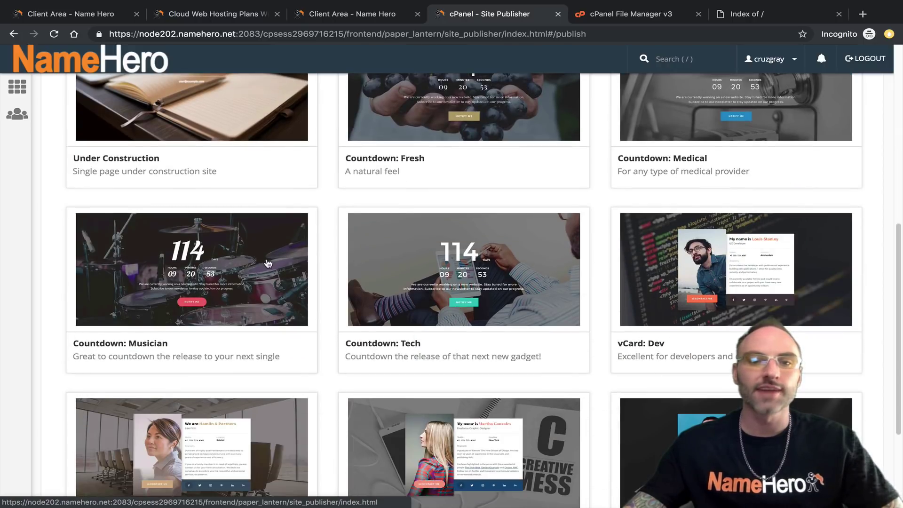
{"action": "scroll", "coordinate": [329, 266], "scroll_direction": "up", "scroll_amount": 2}
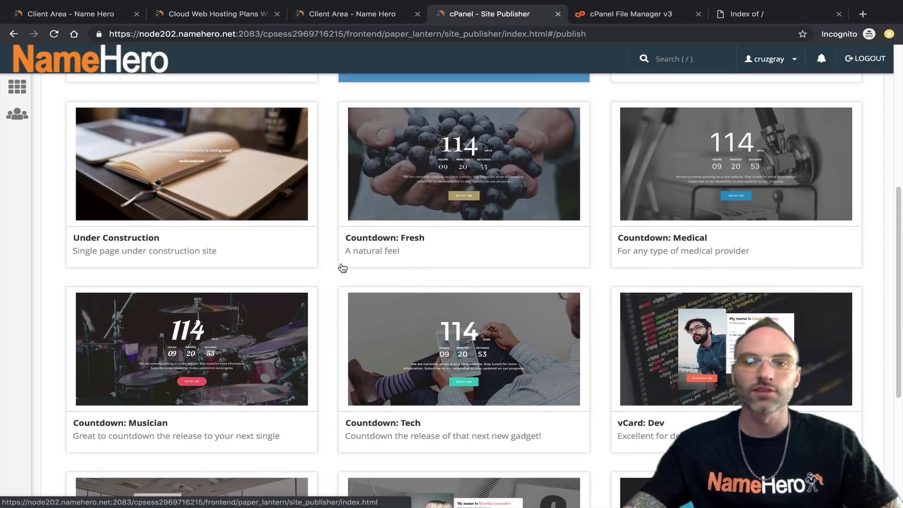
{"action": "scroll", "coordinate": [340, 263], "scroll_direction": "down", "scroll_amount": 5}
{"action": "scroll", "coordinate": [338, 263], "scroll_direction": "up", "scroll_amount": 4}
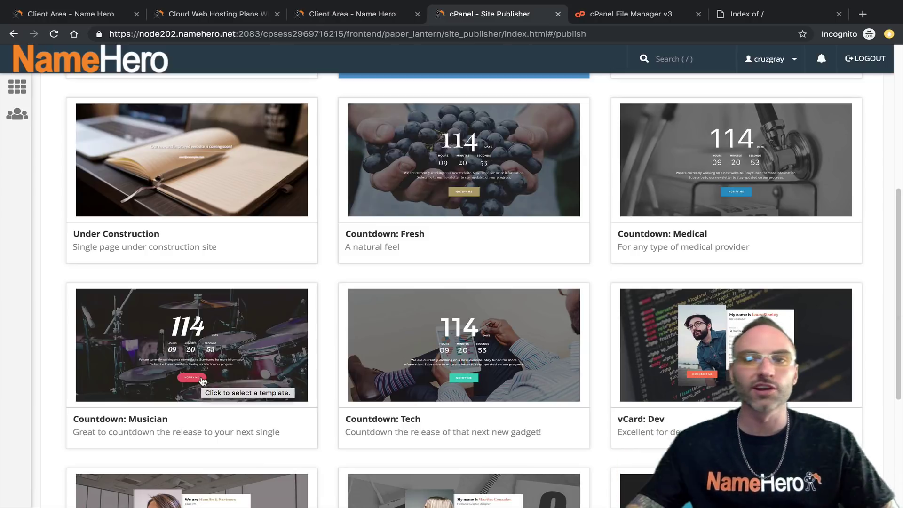
- Recheck the live cruzgray.com page and choose the Countdown: Medical template in Site Publisher
{"action": "left_click", "coordinate": [747, 13]}
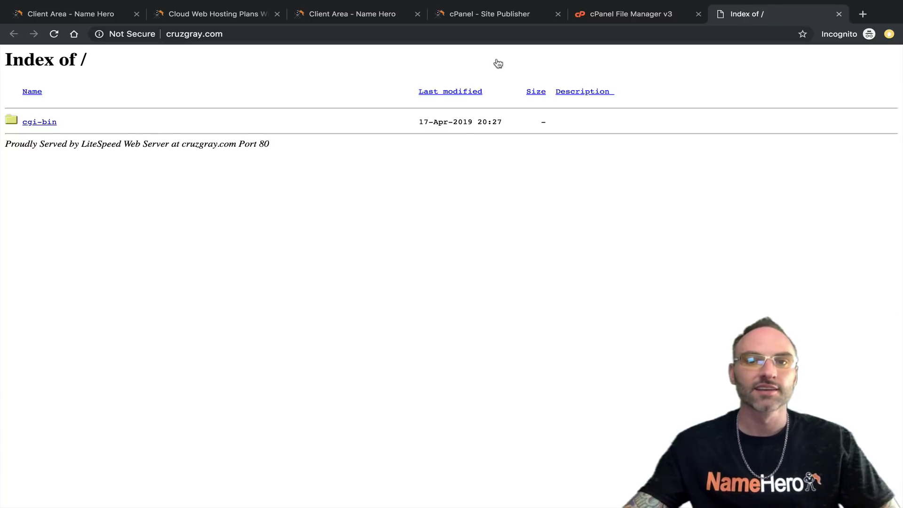
{"action": "left_click", "coordinate": [499, 14]}
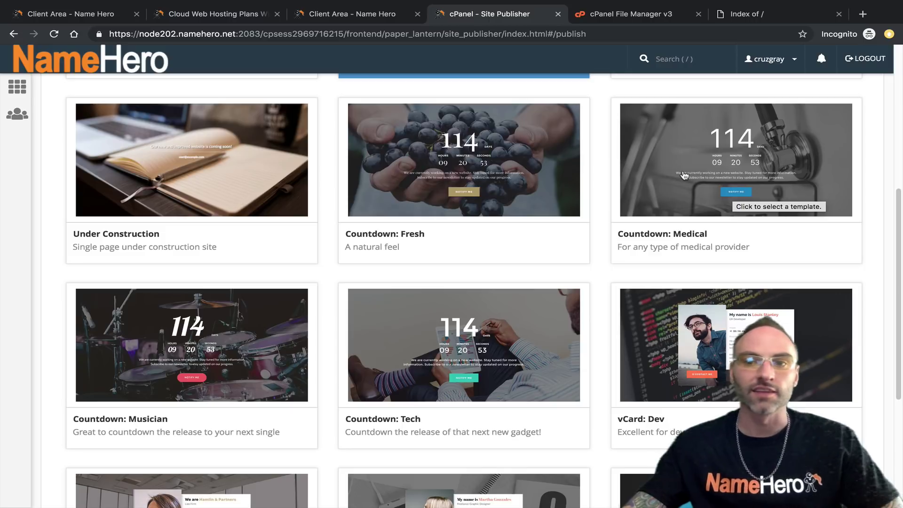
{"action": "left_click", "coordinate": [660, 215]}
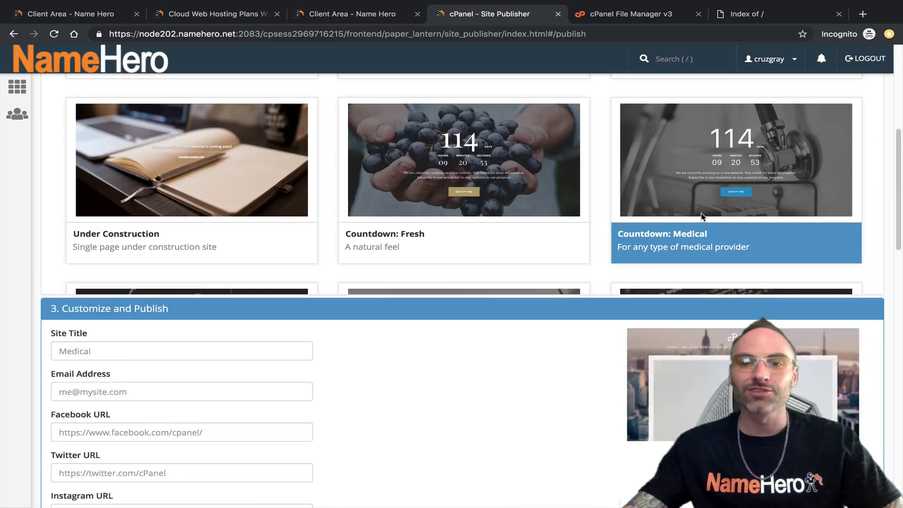
{"action": "scroll", "coordinate": [171, 265], "scroll_direction": "up", "scroll_amount": 7}
{"action": "scroll", "coordinate": [171, 264], "scroll_direction": "up", "scroll_amount": 1}
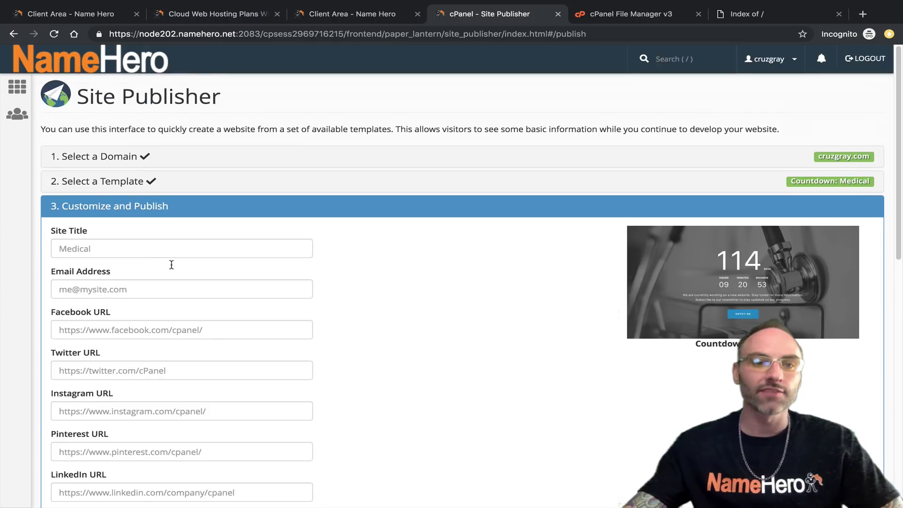
- Enter the name used in the domain as the site title of the Countdown: Medical page
{"action": "left_click", "coordinate": [120, 252]}
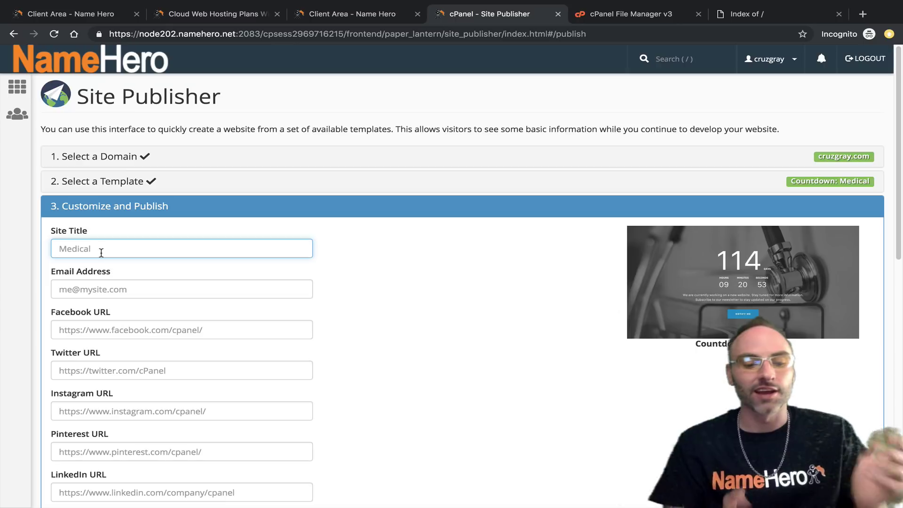
{"action": "type", "text": "F"}
{"action": "key", "text": "BackSpace"}
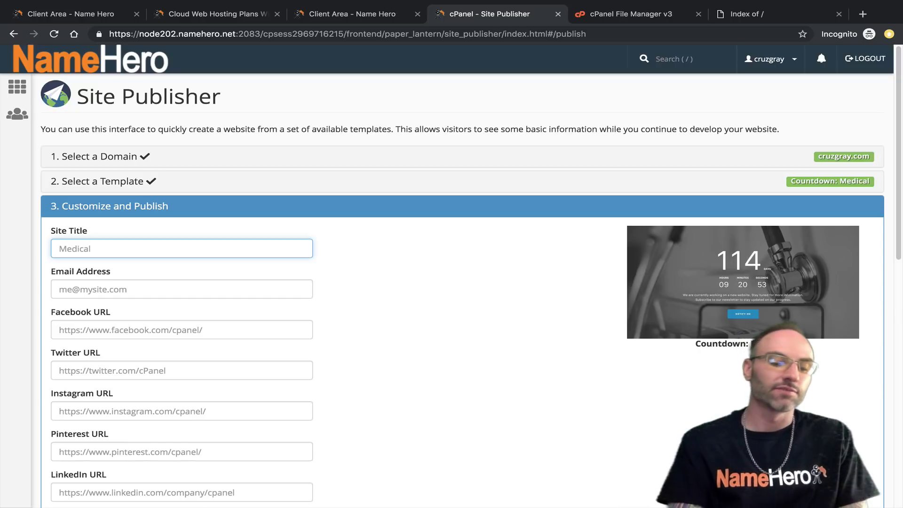
{"action": "type", "text": "Cruz"}
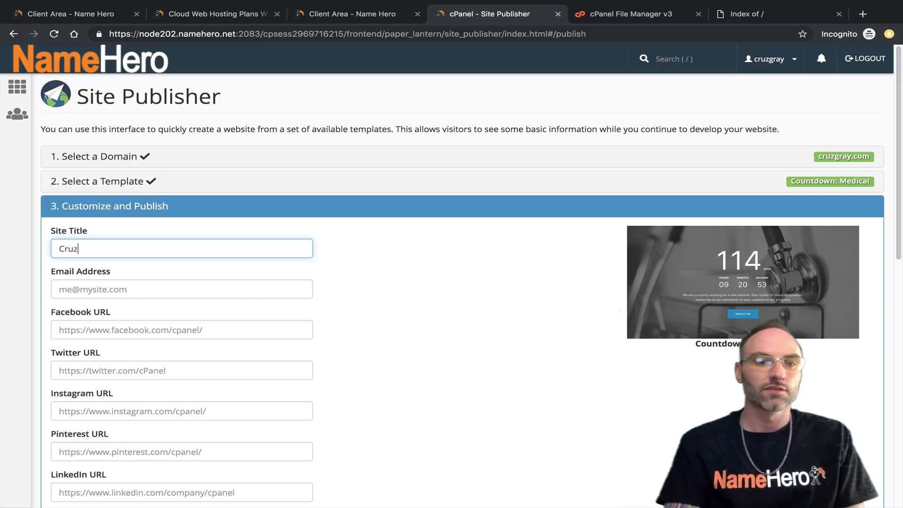